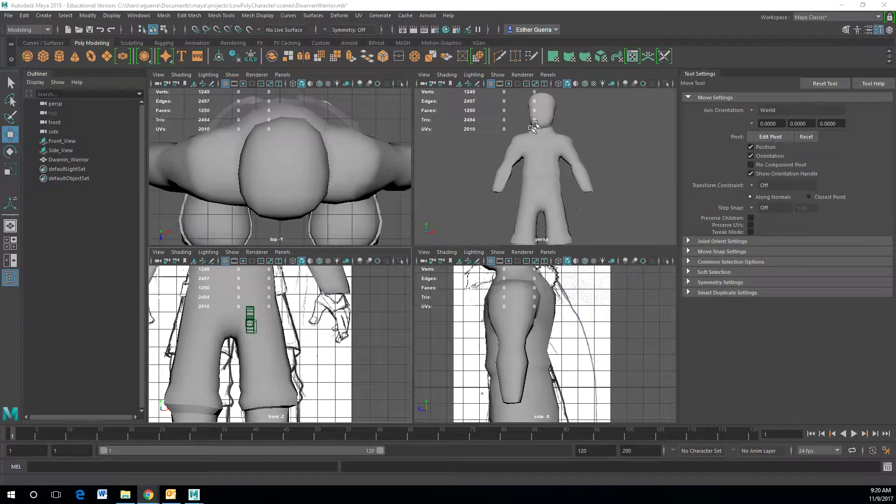
Switch the Dwarvin_Warrior mesh to vertex editing around the shoulder and upper back
scroll(564, 139, "up", 5)
left_click_drag(563, 141, 488, 156, "alt")
middle_click_drag(600, 157, 541, 185, "alt")
left_click_drag(542, 186, 627, 184, "alt")
scroll(552, 174, "down", 4)
scroll(559, 150, "up", 5)
left_click(588, 126)
right_click_drag(591, 116, 578, 105)
left_click_drag(587, 107, 540, 143, "alt")
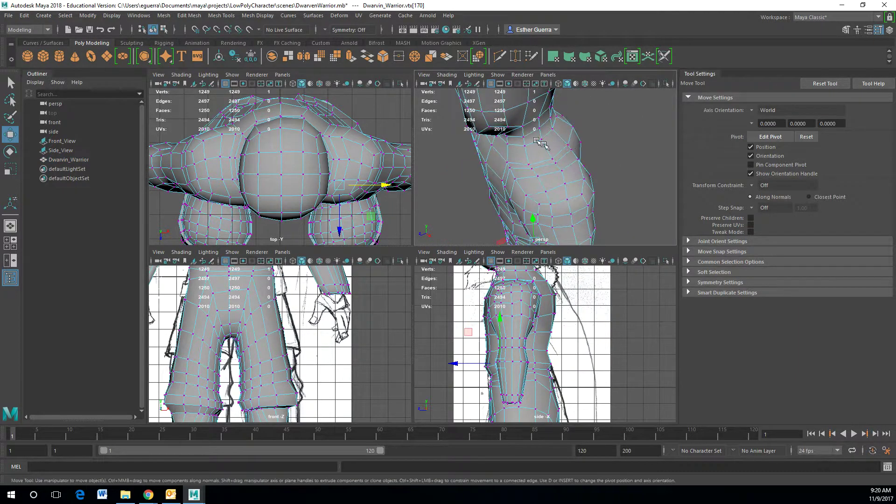
Pick out the upper-back vertices beside the shoulder and move one outward along the X axis
left_click(568, 145)
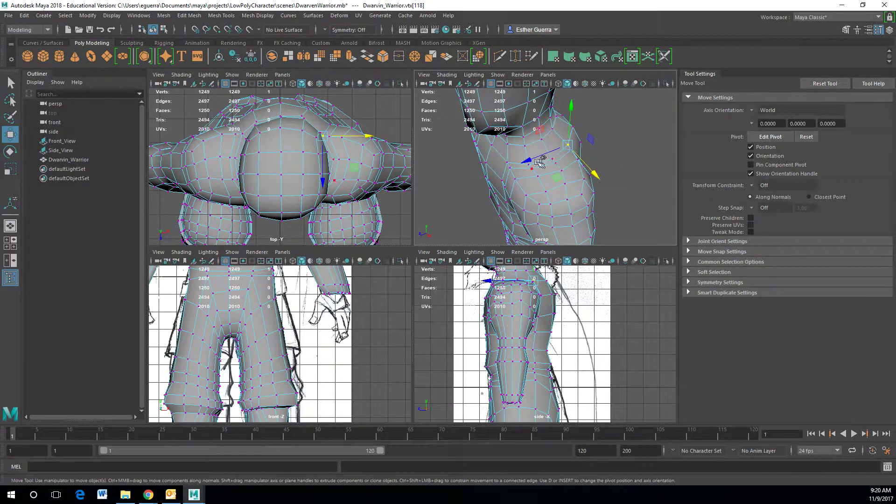
left_click(553, 159, "shift")
left_click_drag(551, 164, 579, 177, "alt")
scroll(591, 148, "up", 7)
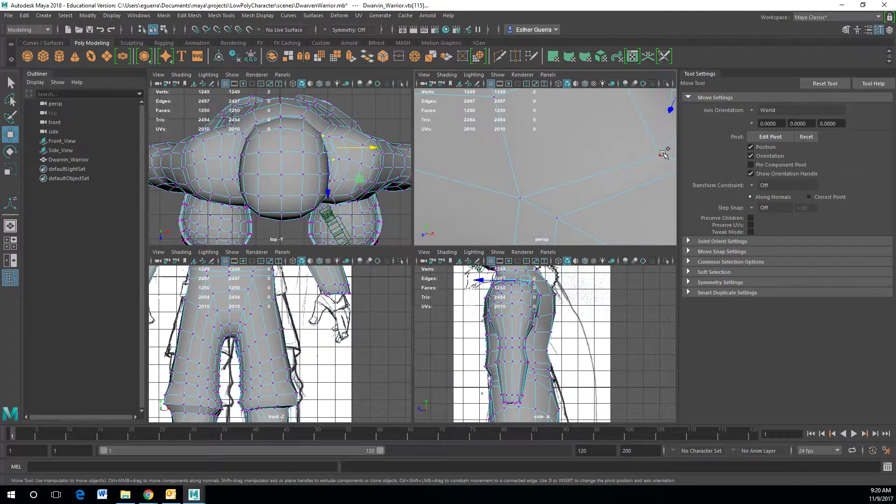
left_click(519, 198, "shift")
scroll(550, 182, "down", 8)
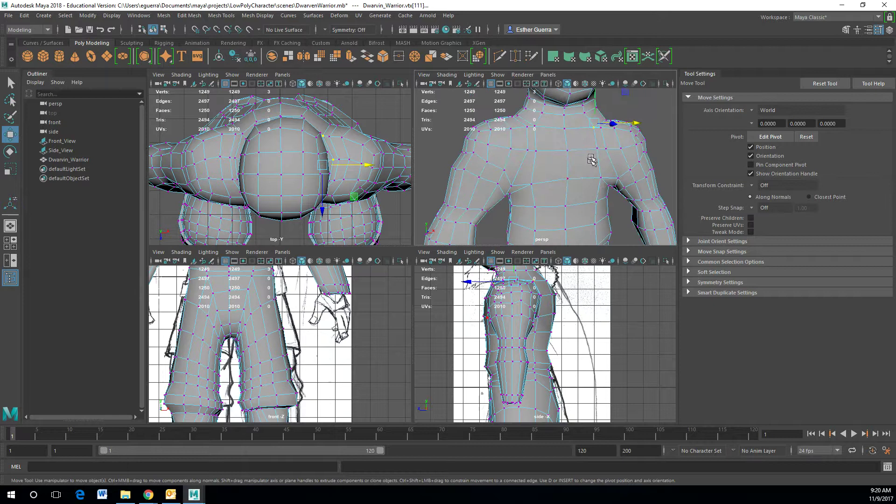
left_click_drag(595, 110, 631, 118)
left_click(607, 123)
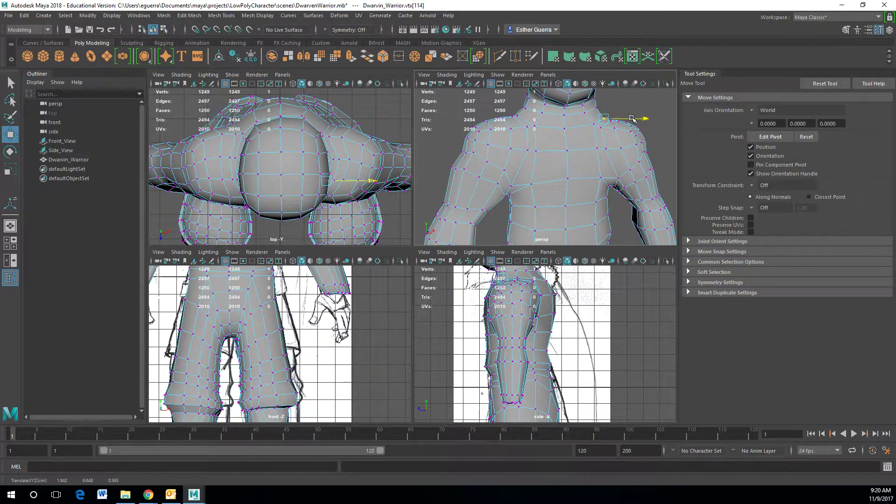
Return the Dwarvin_Warrior mesh to object mode and activate the Sculpt Geometry Tool on it for the back and chest
right_click_drag(529, 129, 564, 119)
left_click(313, 15)
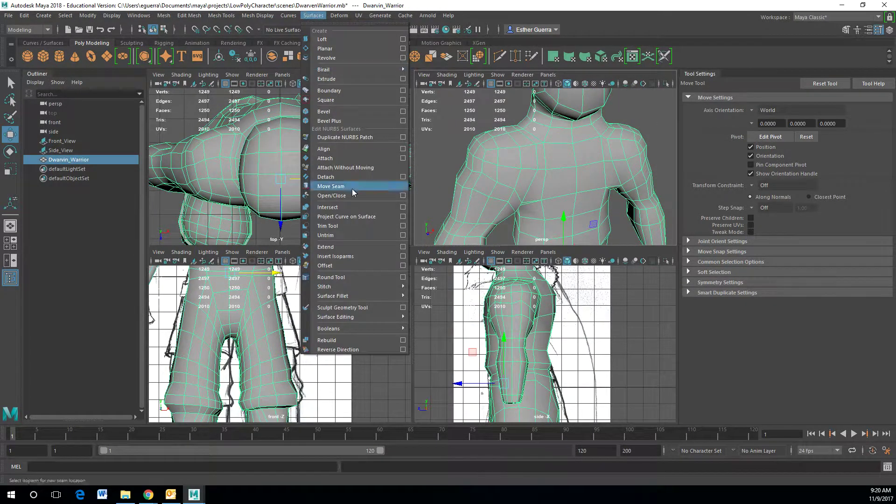
left_click(343, 308)
scroll(509, 154, "up", 5)
mouse_move(517, 149)
left_mouse_down("alt")
mouse_move(532, 154)
mouse_move(506, 126)
mouse_move(523, 147)
mouse_move(518, 132)
mouse_move(631, 148)
left_mouse_up("alt")
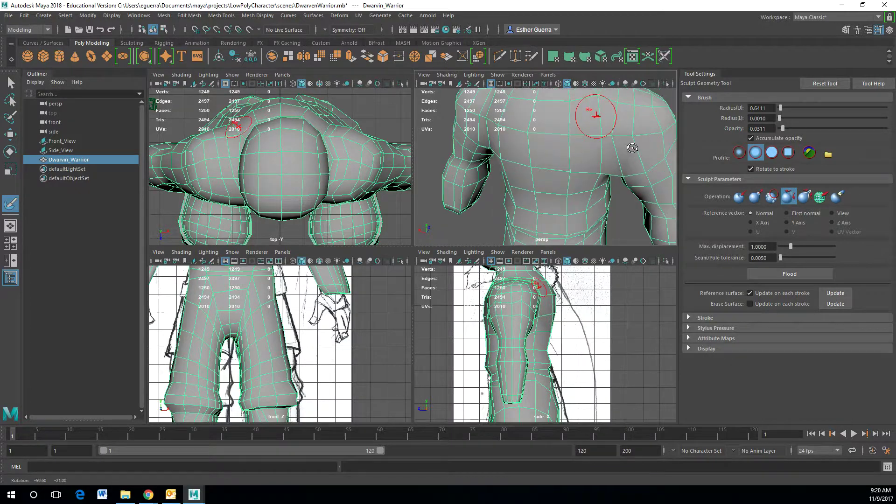
middle_click_drag(540, 150, 582, 203, "alt")
mouse_move(582, 204)
left_mouse_down("alt")
mouse_move(530, 154)
mouse_move(476, 157)
mouse_move(539, 170)
mouse_move(527, 174)
mouse_move(600, 149)
mouse_move(586, 154)
left_mouse_up("alt")
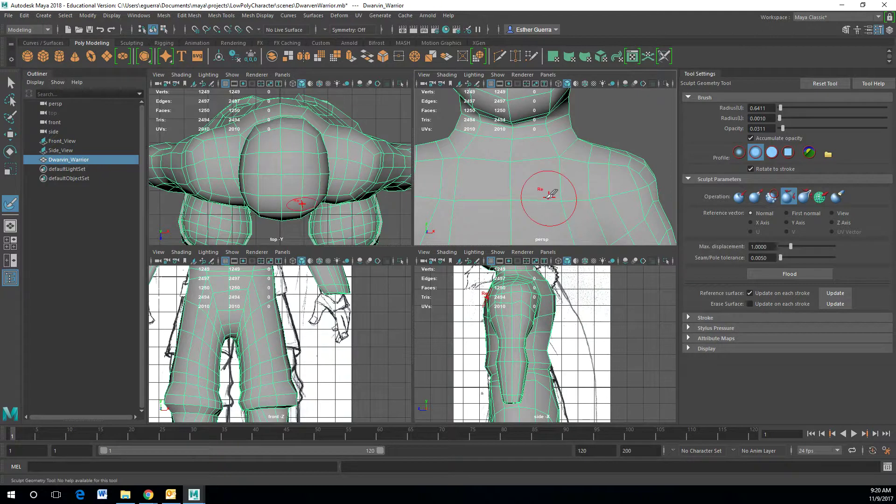
Examine the chest, shoulders, back and arms of the character from several angles for uneven surface shape
scroll(439, 187, "down", 4)
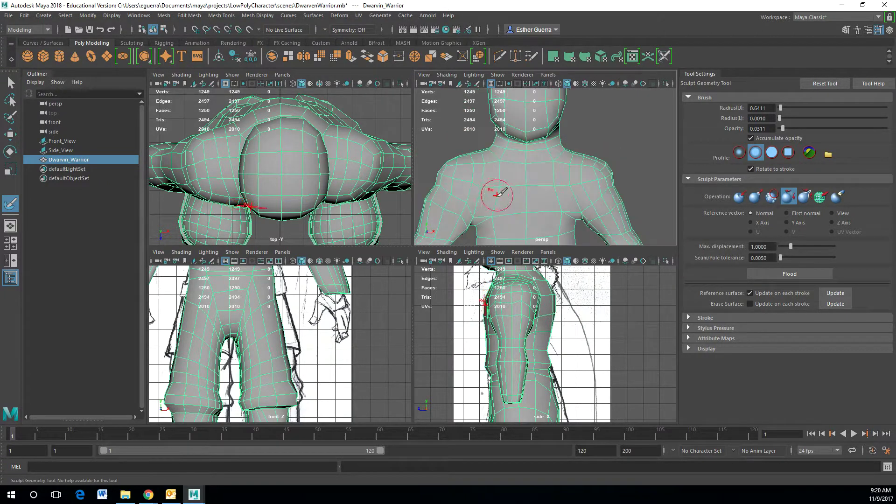
mouse_move(460, 183)
left_mouse_down("alt")
mouse_move(495, 184)
mouse_move(430, 183)
mouse_move(473, 177)
mouse_move(562, 206)
mouse_move(636, 206)
mouse_move(590, 219)
mouse_move(460, 177)
mouse_move(450, 210)
left_mouse_up("alt")
mouse_move(524, 206)
left_mouse_down("alt")
mouse_move(499, 196)
mouse_move(522, 177)
left_mouse_up("alt")
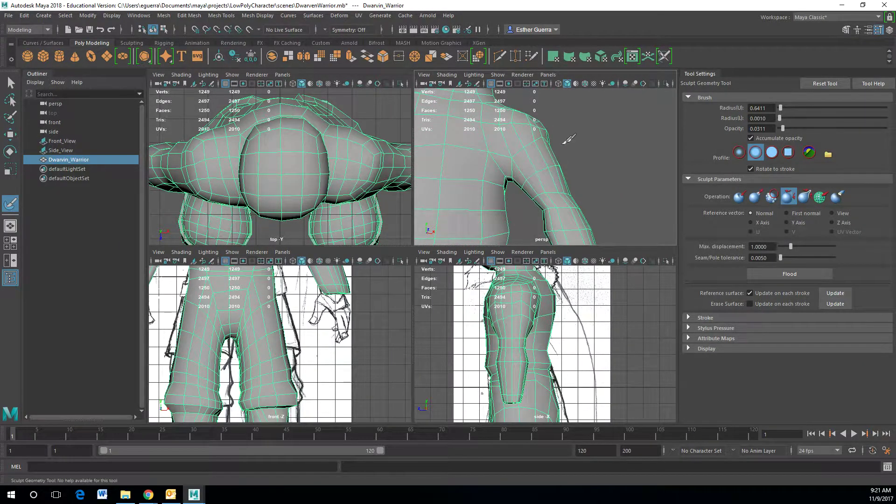
left_click_drag(560, 154, 476, 184, "alt")
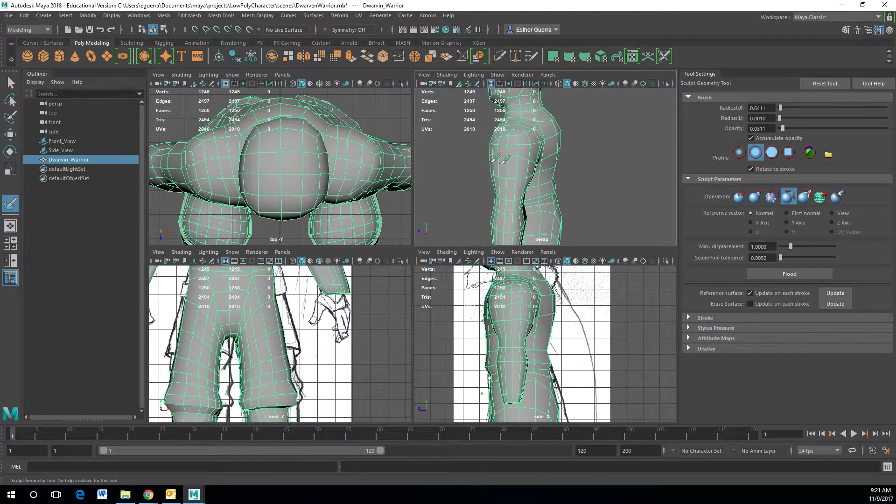
left_click_drag(522, 161, 422, 145, "alt")
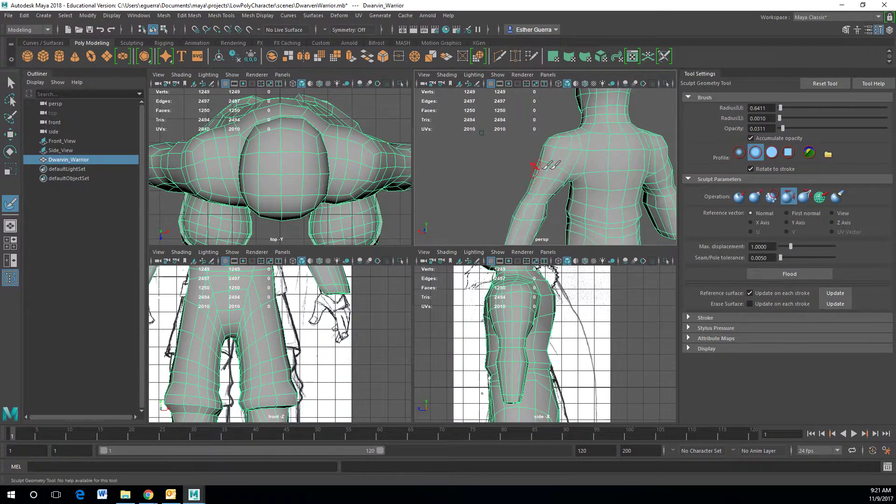
middle_click_drag(601, 183, 469, 183, "alt")
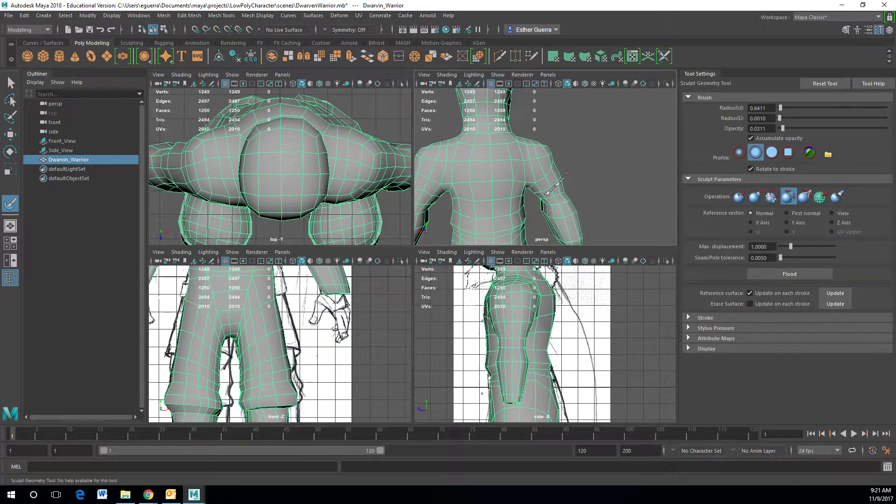
mouse_move(553, 174)
left_mouse_down("alt")
mouse_move(391, 175)
mouse_move(565, 217)
mouse_move(581, 173)
mouse_move(516, 170)
mouse_move(546, 181)
mouse_move(481, 151)
mouse_move(347, 201)
left_mouse_up("alt")
left_click_drag(511, 167, 566, 166, "alt")
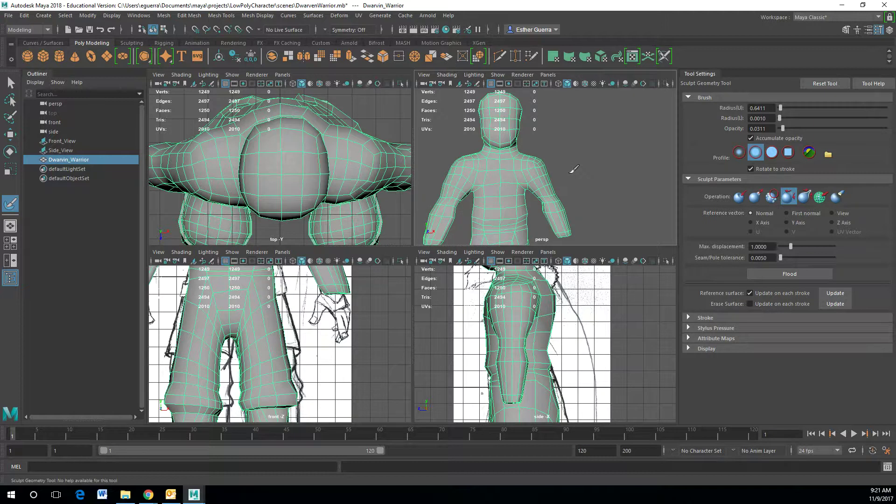
scroll(498, 203, "up", 4)
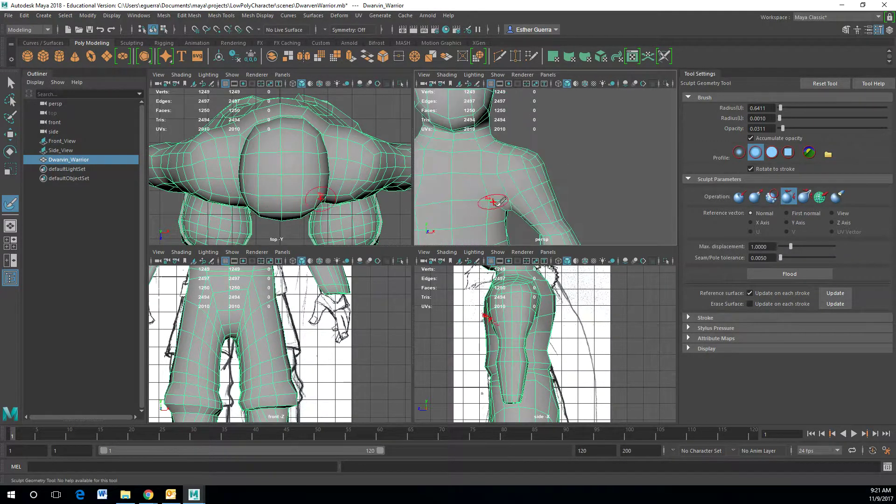
middle_click_drag(497, 206, 559, 114, "alt")
left_click_drag(594, 162, 559, 154, "alt")
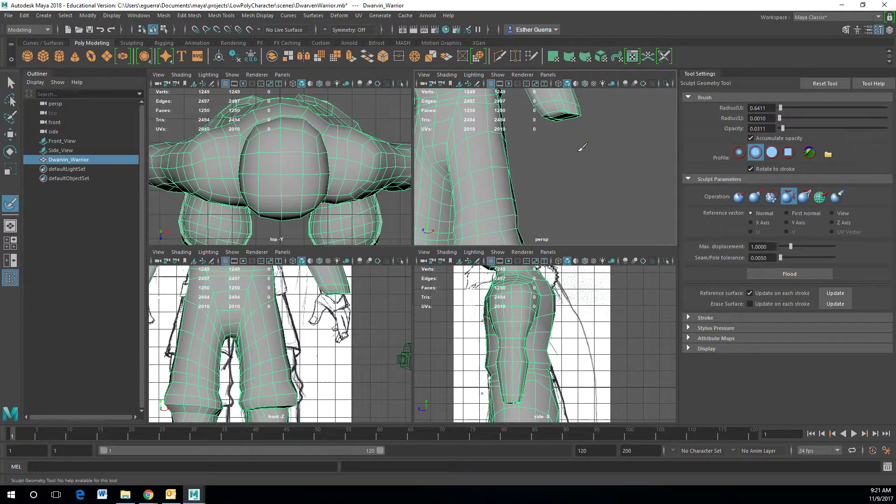
Activate the Paint Selection Tool in face mode and inspect the arm ends and legs
left_click(11, 117)
right_click_drag(565, 112, 565, 132)
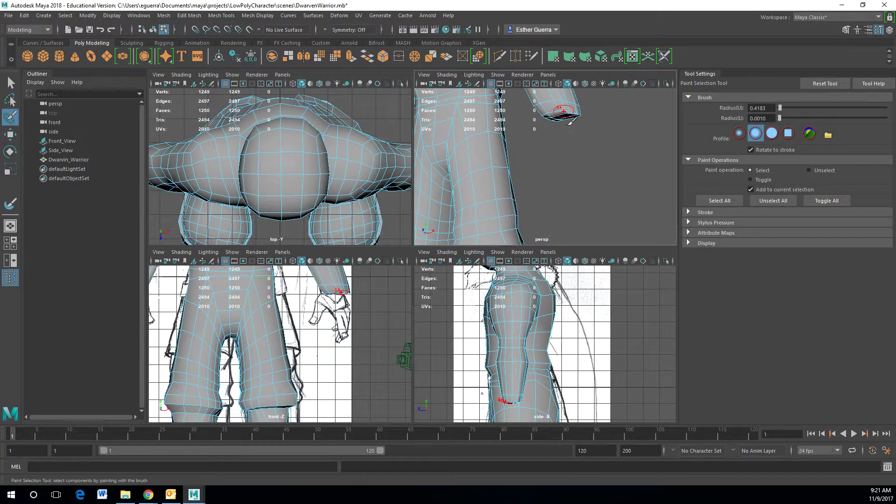
left_click_drag(563, 131, 565, 111, "alt")
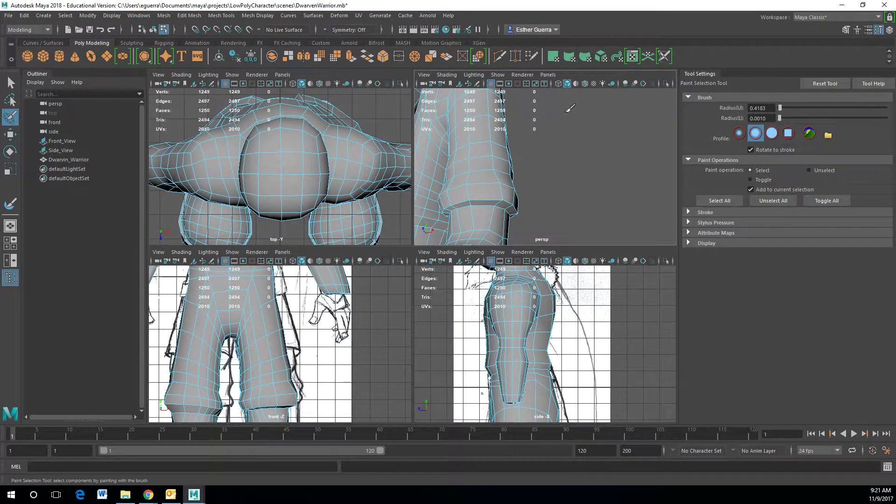
left_click_drag(506, 129, 569, 163, "alt")
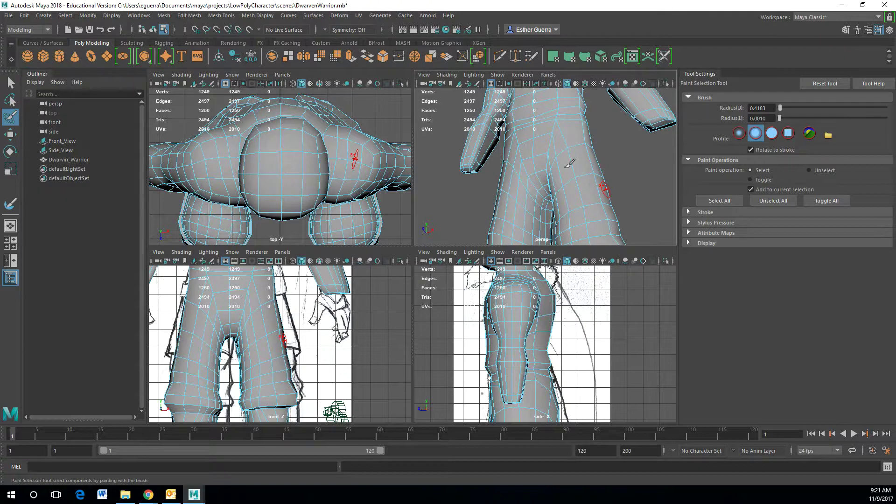
left_click_drag(593, 107, 608, 152, "alt")
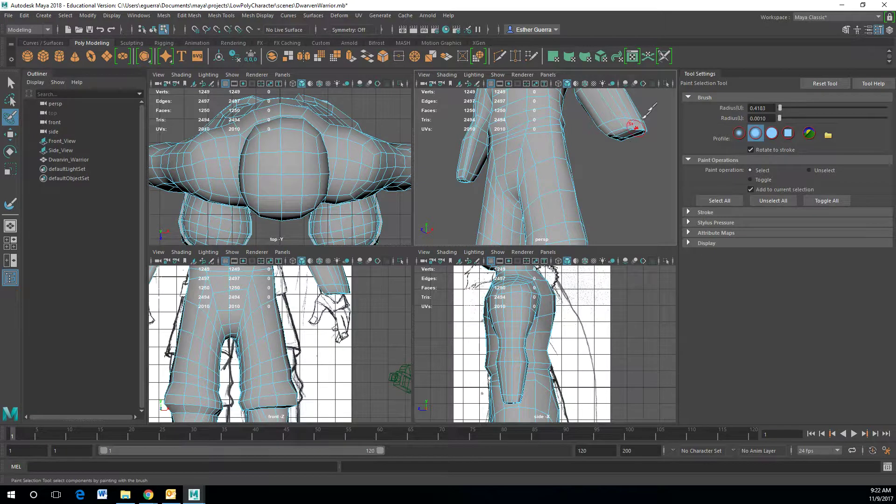
Adjust the vertices around the wrist end of the arm with the Move Tool to reshape its rim
left_click_drag(640, 151, 572, 164, "alt")
scroll(577, 168, "up", 3)
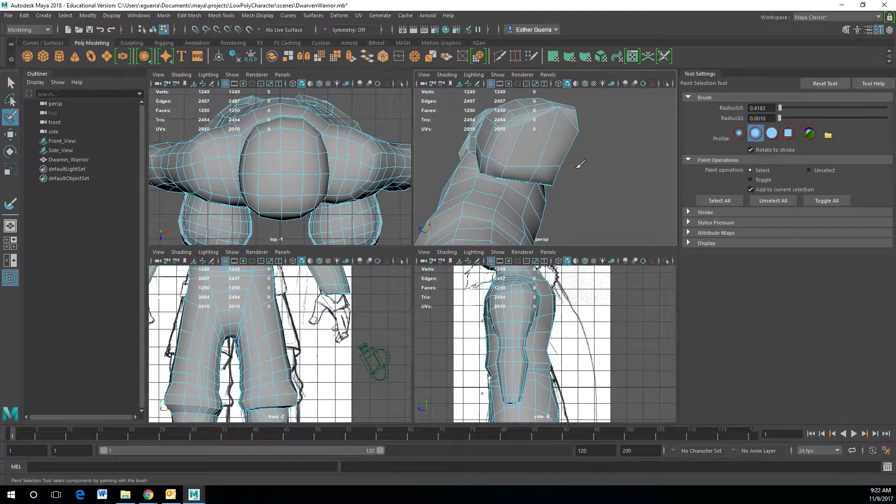
key("w")
right_click_drag(545, 144, 511, 144)
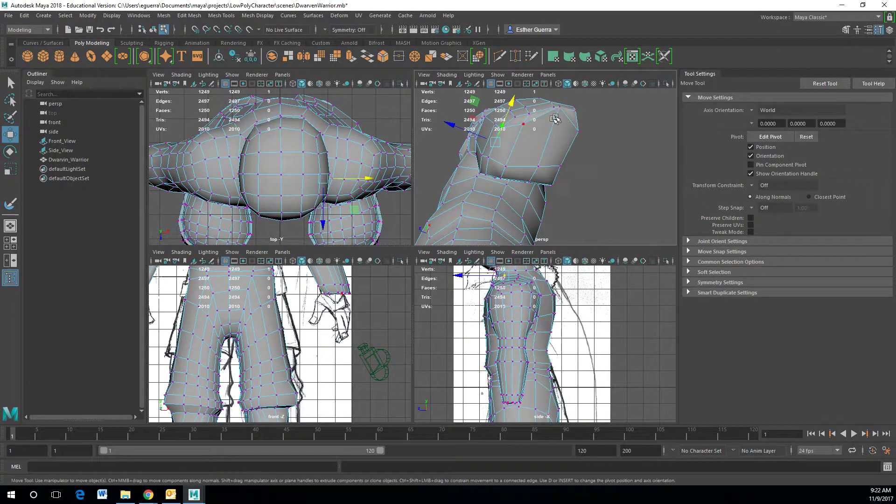
left_click(560, 107)
left_click_drag(568, 95, 582, 131)
left_click(581, 131)
left_click_drag(596, 100, 591, 114)
left_click(526, 113)
left_click_drag(539, 96, 569, 136)
left_click(508, 167)
Switch to face mode and select the nine faces capping the wrist end of the arm with the Paint Selection Tool
right_click_drag(614, 150, 612, 170)
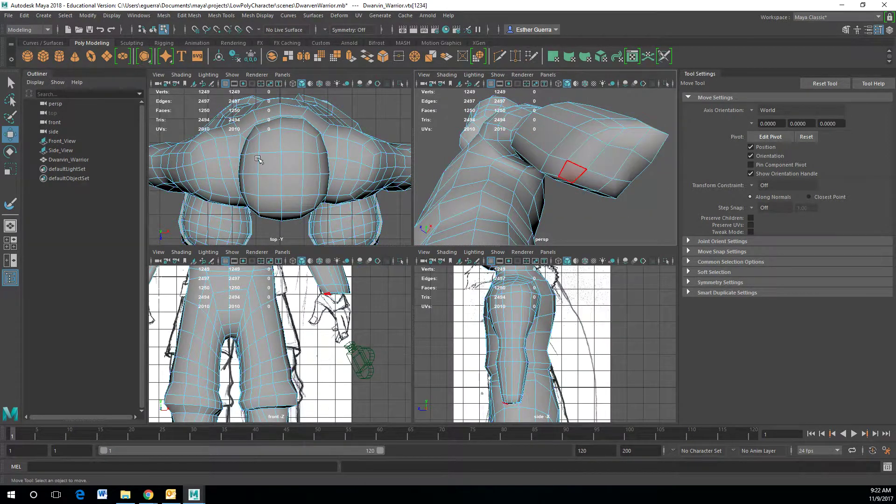
left_click(10, 117)
mouse_move(578, 150)
left_mouse_down()
mouse_move(603, 155)
mouse_move(621, 144)
mouse_move(582, 171)
mouse_move(627, 175)
mouse_move(641, 158)
mouse_move(578, 174)
mouse_move(574, 184)
left_mouse_up()
middle_click_drag(574, 185, 558, 135, "alt")
left_click_drag(558, 148, 630, 172, "alt")
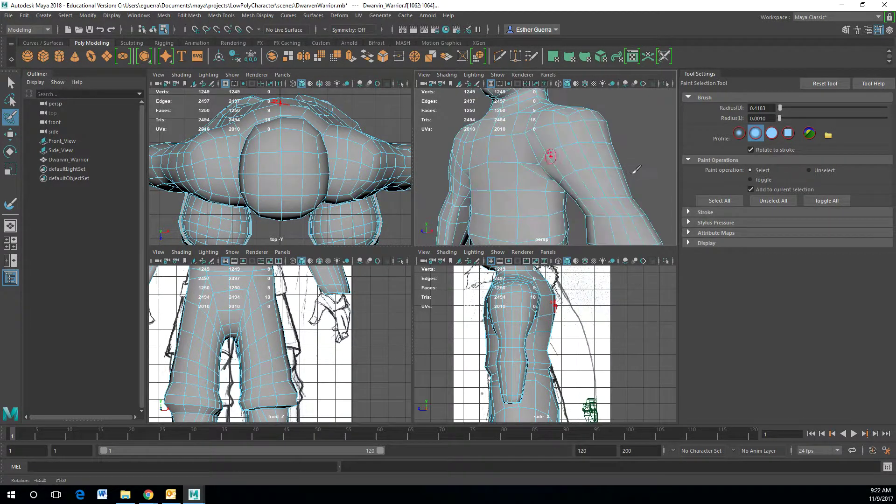
Extrude the selected faces at the wrist end of the arm
middle_click_drag(631, 176, 595, 110, "alt")
scroll(490, 192, "down", 4)
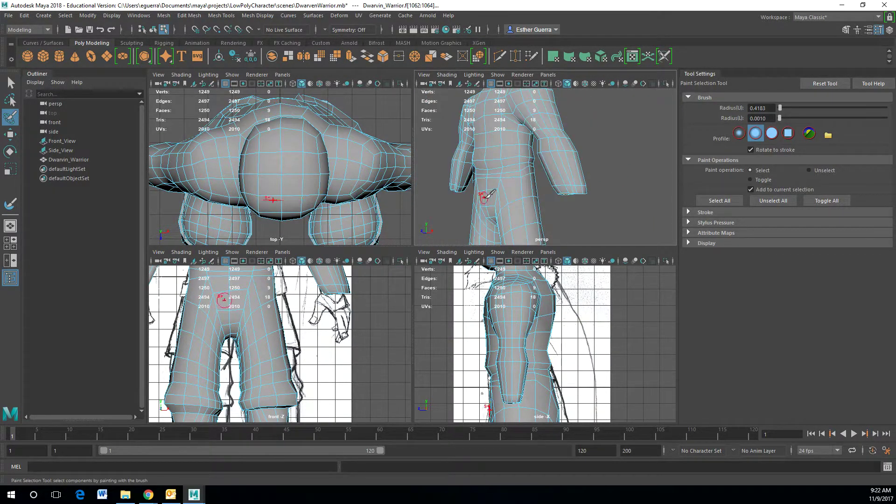
left_click_drag(485, 196, 564, 191, "alt")
left_click_drag(480, 186, 395, 171, "alt")
scroll(566, 155, "up", 2)
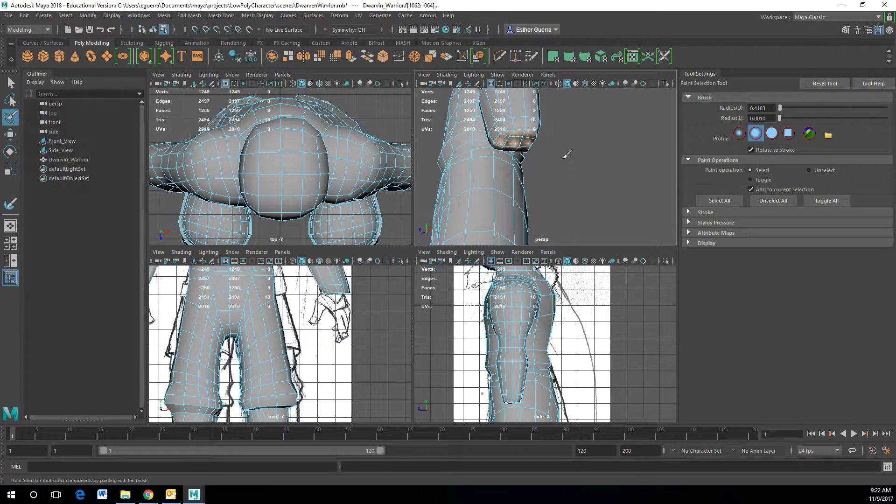
scroll(228, 398, "down", 2)
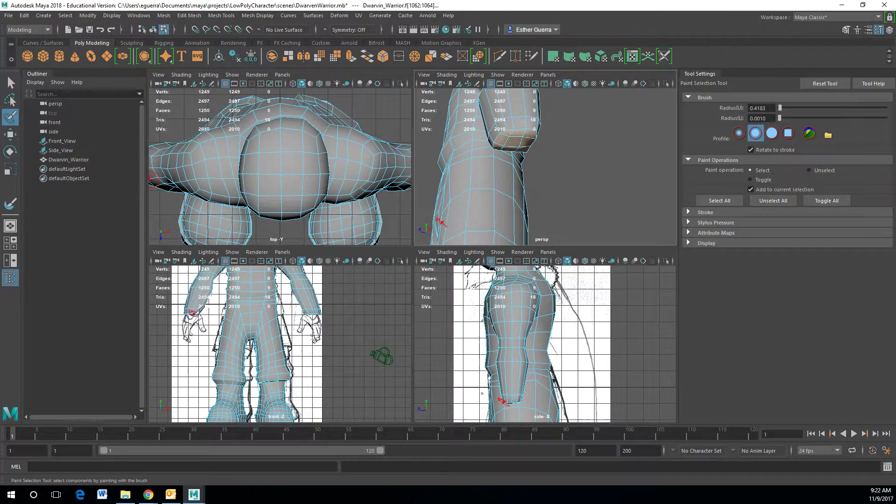
scroll(550, 172, "up", 2)
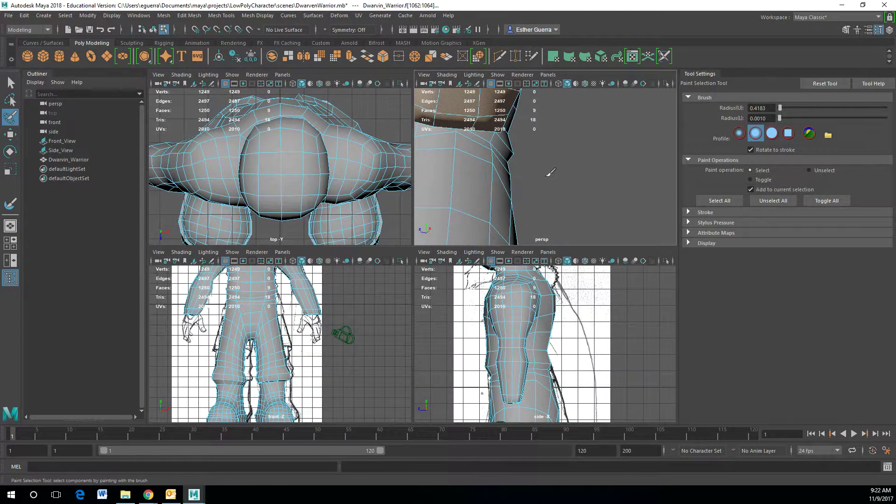
mouse_move(544, 166)
left_mouse_down("alt")
mouse_move(580, 198)
mouse_move(600, 154)
left_mouse_up("alt")
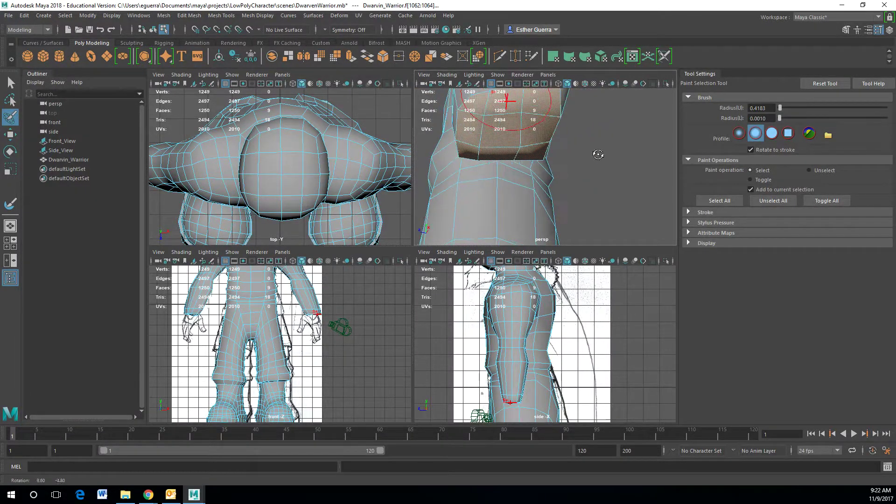
key("ctrl+e")
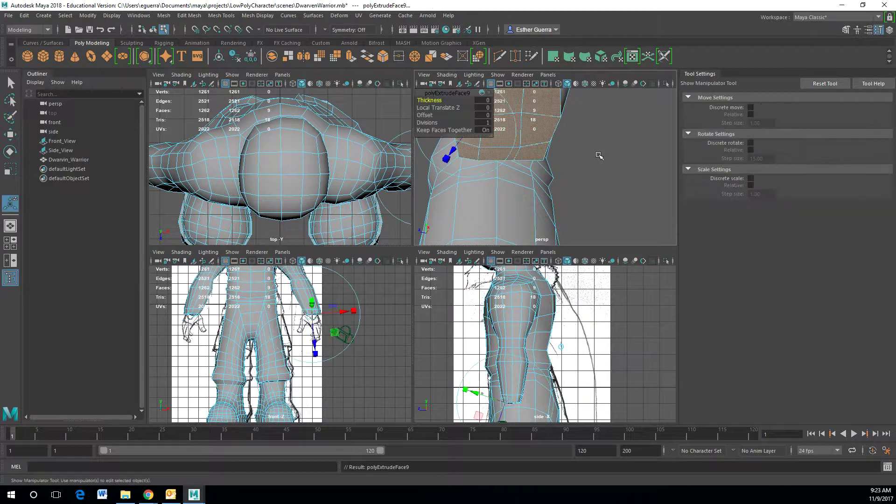
Pull the extruded wrist faces downward in world axes, scale them to about 1.32 along Z, and adjust their position along X
scroll(530, 158, "down", 3)
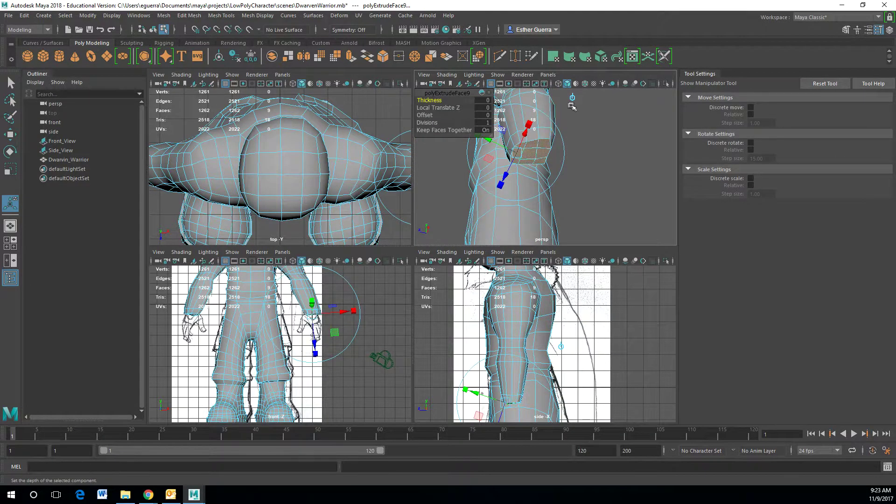
left_click(572, 98)
left_click_drag(532, 134, 474, 166)
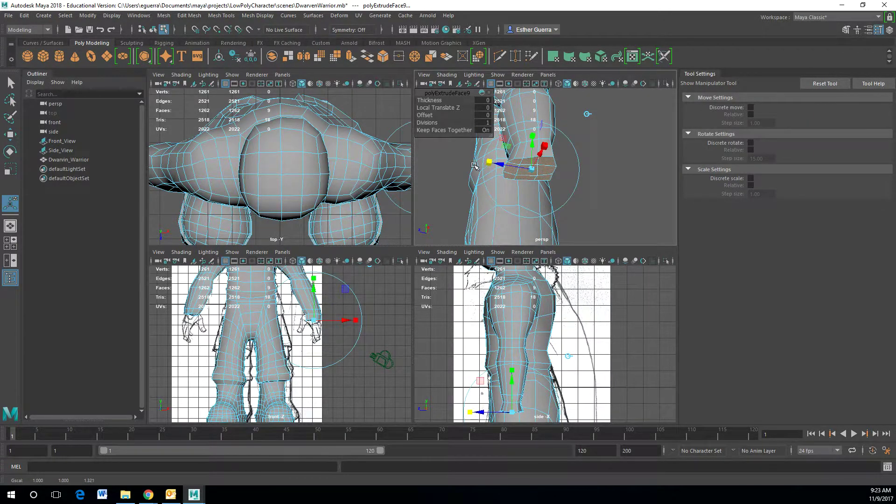
left_click_drag(352, 320, 350, 320)
Rotate the extruded wrist faces by about -7.5 degrees around the vertical Y axis
left_click_drag(471, 207, 591, 209, "alt")
middle_click_drag(591, 209, 530, 177, "alt")
left_click_drag(530, 177, 573, 195, "alt")
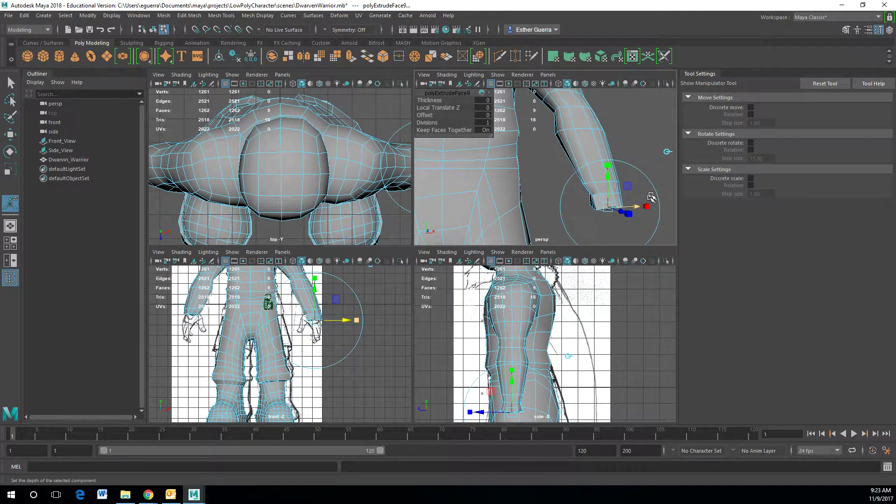
key("e")
left_click_drag(652, 211, 642, 216)
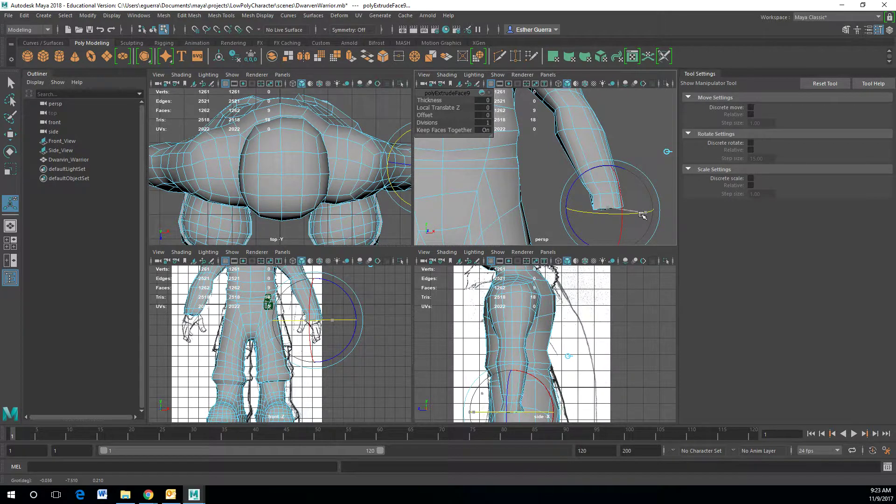
left_click(642, 214)
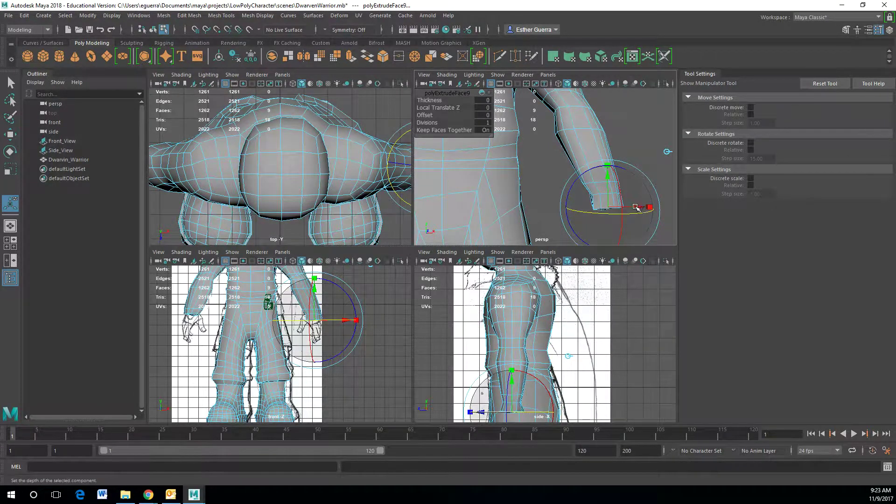
Adjust the extruded wrist faces' position along X and Y, and fine-tune their scale along X and Z
left_click(639, 207)
left_click(643, 205)
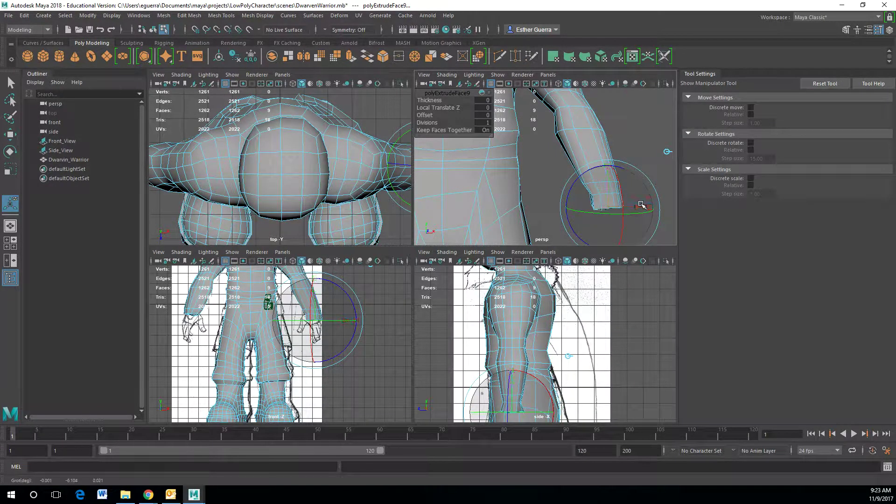
left_click(651, 208)
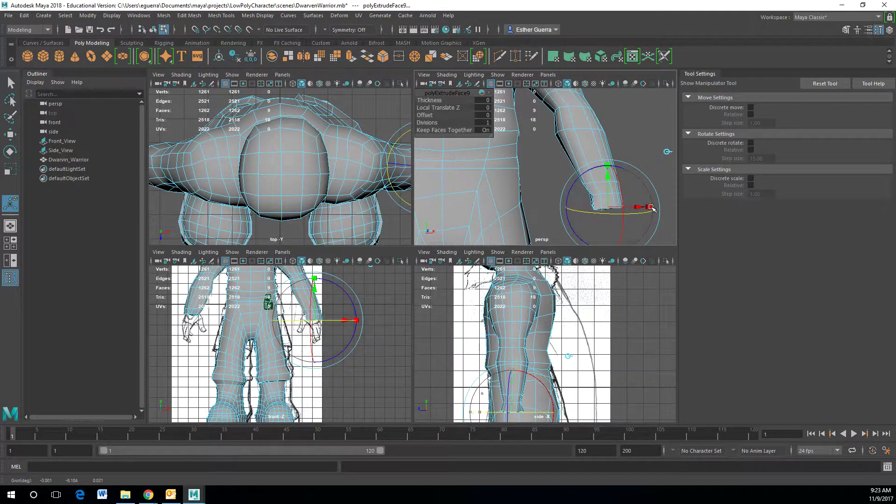
left_click_drag(610, 168, 607, 177)
left_click_drag(639, 205, 540, 212)
left_click(650, 206)
left_click_drag(444, 215, 444, 216)
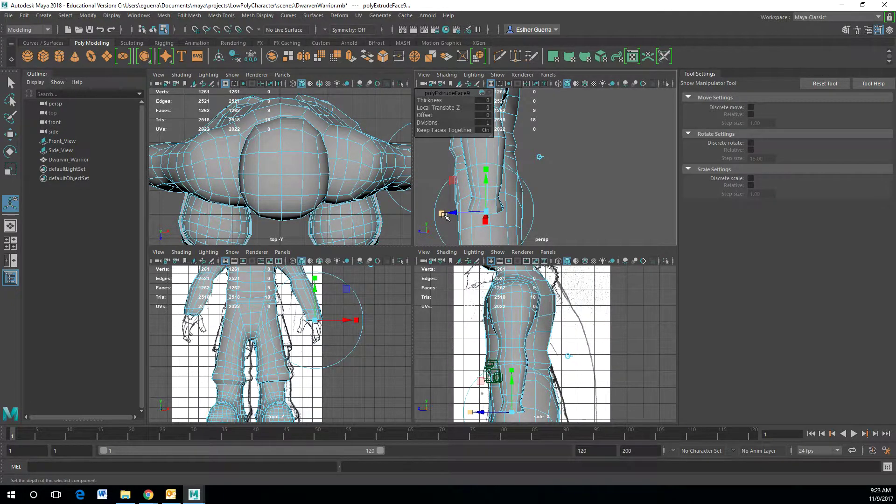
Extrude the wrist faces again, pull the new section downward in world axes, and adjust its size along Z
key("ctrl+e")
left_click_drag(490, 180, 562, 198)
left_click_drag(480, 189, 470, 191)
left_click_drag(476, 195, 580, 200, "alt")
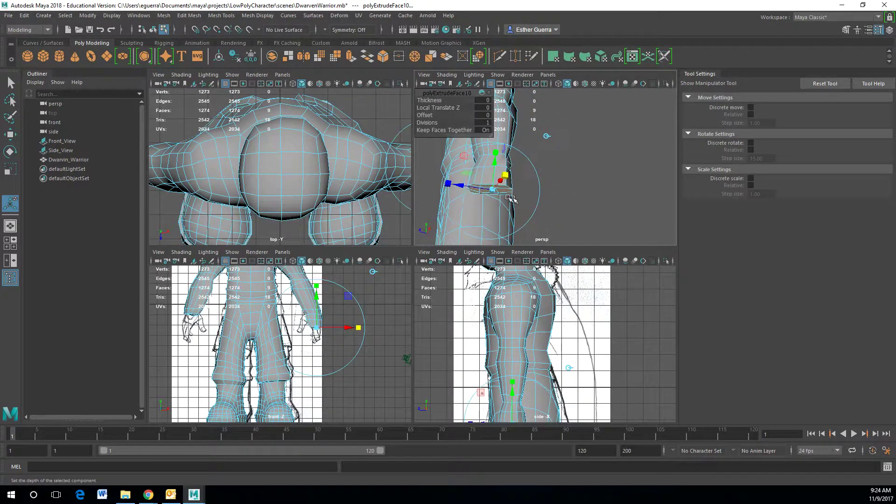
left_click(448, 184)
Extrude the end faces once more and pull them down to lengthen the palm of the hand
key("ctrl+e")
left_click(527, 135)
left_click_drag(496, 160, 543, 213)
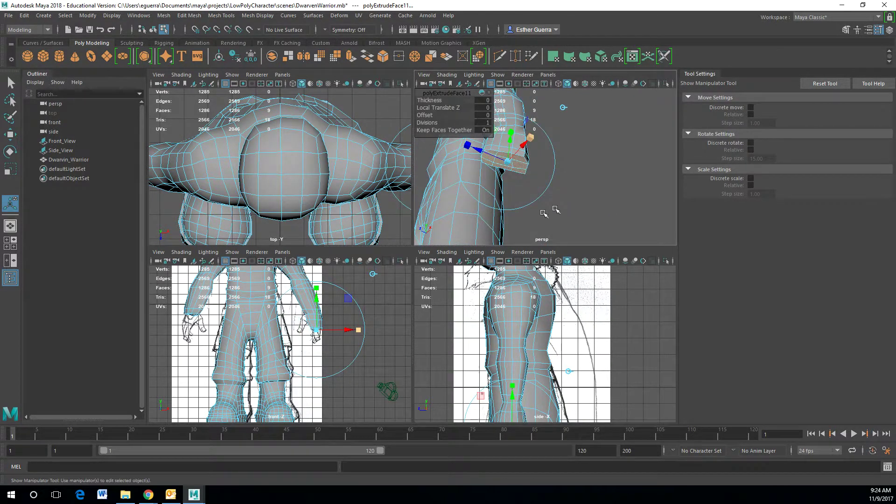
left_click_drag(519, 176, 585, 216, "alt")
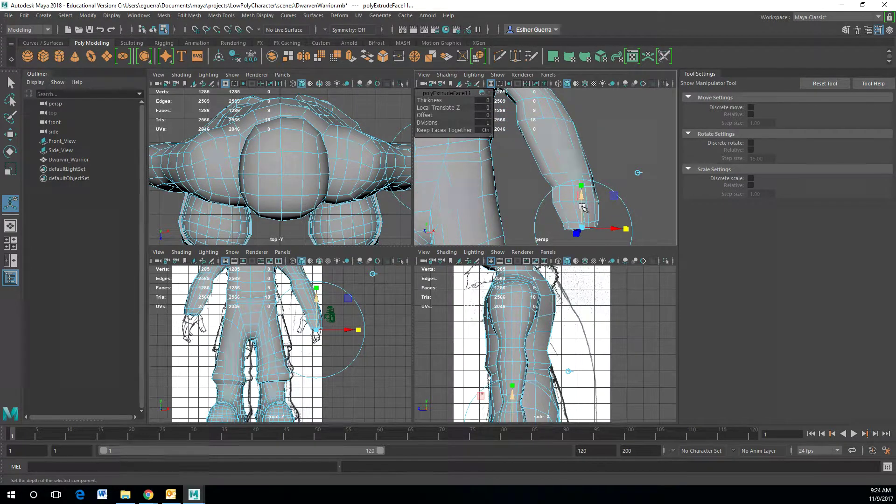
Switch to edge mode, select the 12-edge loop around the lower palm, adjust its height, and scale it along Z
key("w")
right_click_drag(574, 215, 568, 187)
left_click(571, 224)
right_click_drag(572, 223, 646, 260, "ctrl")
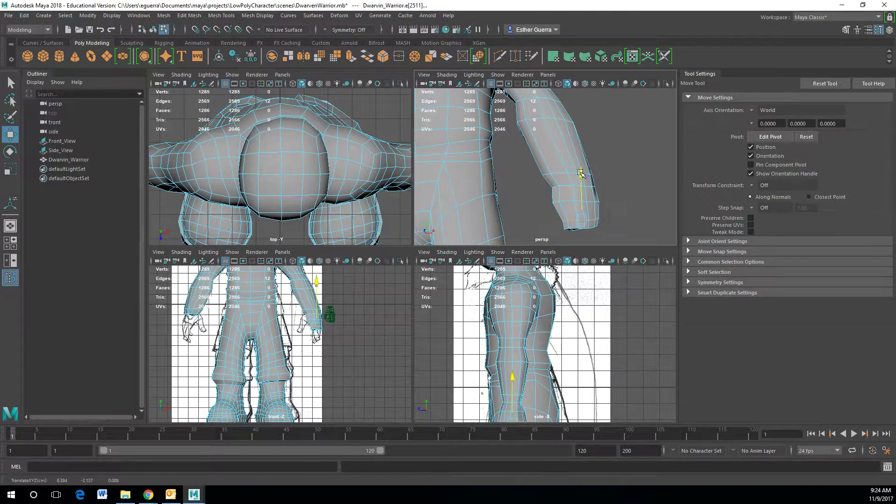
left_click_drag(587, 187, 532, 212, "alt")
key("r")
left_click_drag(475, 210, 471, 211)
left_click_drag(472, 210, 588, 222, "alt")
Switch to face mode, scale the nine faces capping the hand along Z and X, and adjust their height and angle
left_click_drag(653, 222, 539, 190, "alt")
key("w")
right_click_drag(511, 161, 511, 188)
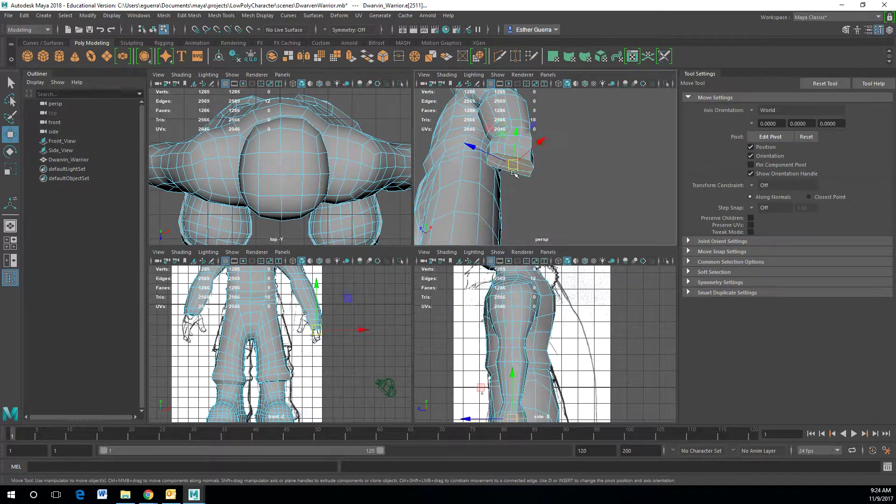
left_click_drag(528, 164, 567, 159, "alt")
key("r")
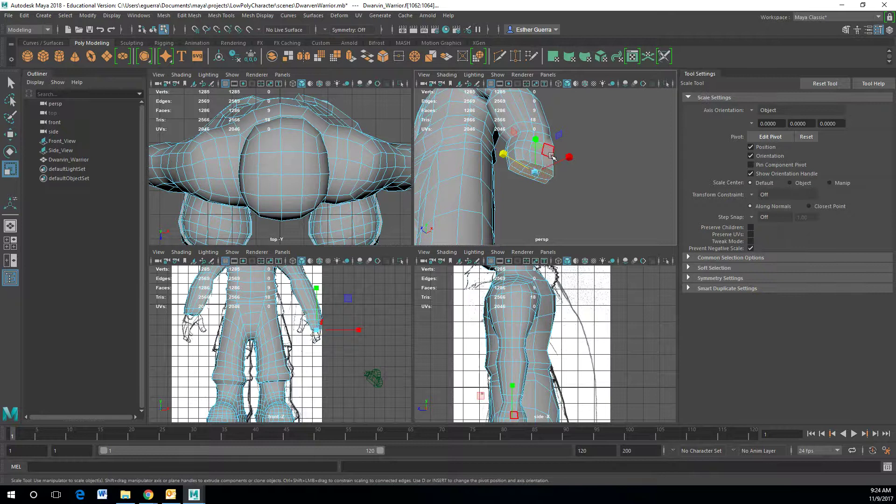
mouse_move(564, 159)
left_mouse_down("alt")
mouse_move(567, 182)
mouse_move(562, 172)
left_mouse_up("alt")
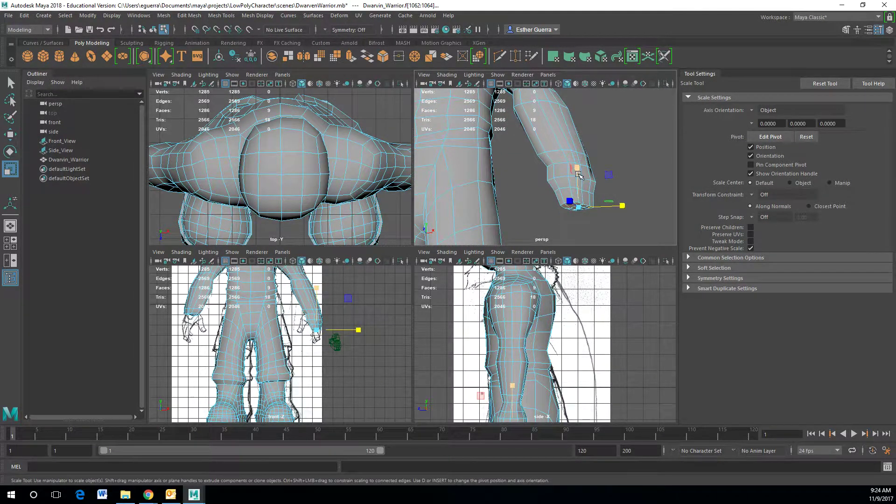
key("w")
left_click_drag(576, 170, 618, 187, "alt")
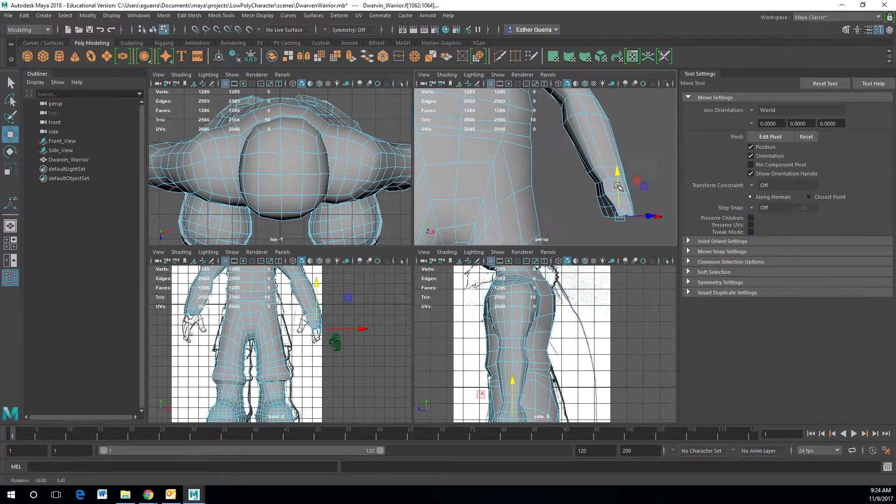
key("e")
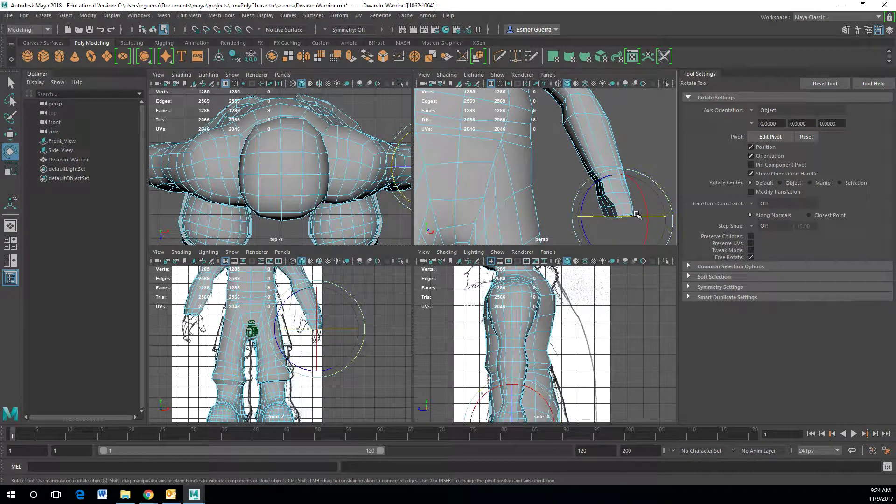
left_click_drag(636, 216, 510, 219, "alt")
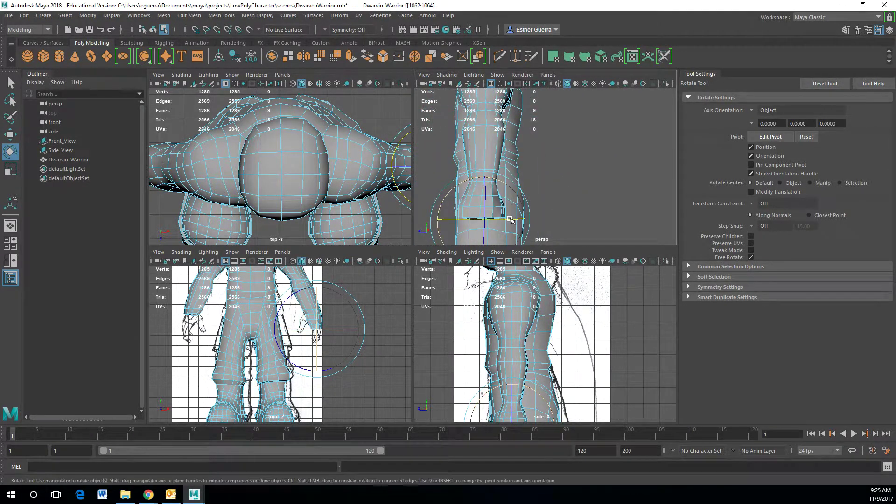
Switch to vertex mode and move the outer vertices on the side of the hand along X to shape it
key("w")
right_click_drag(496, 203, 451, 202)
left_click(493, 197)
left_click(494, 206, "shift")
left_click_drag(495, 208, 584, 220, "alt")
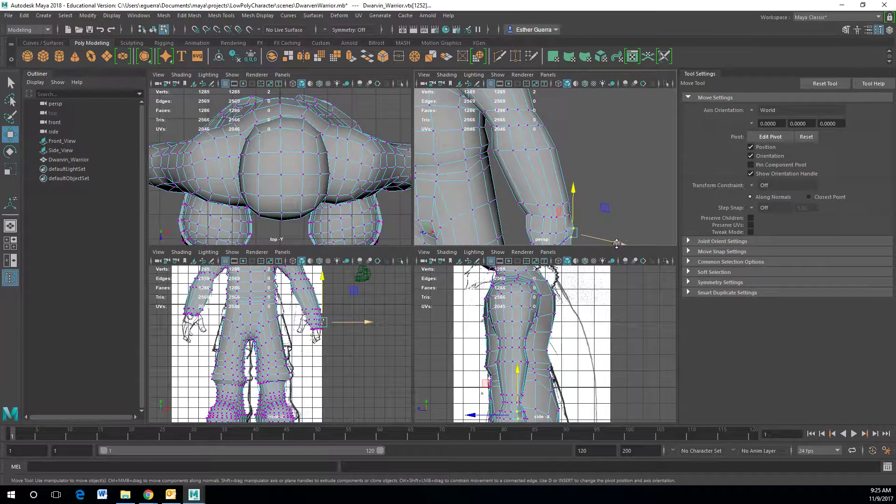
middle_click_drag(622, 242, 625, 200, "alt")
left_click_drag(623, 199, 619, 198)
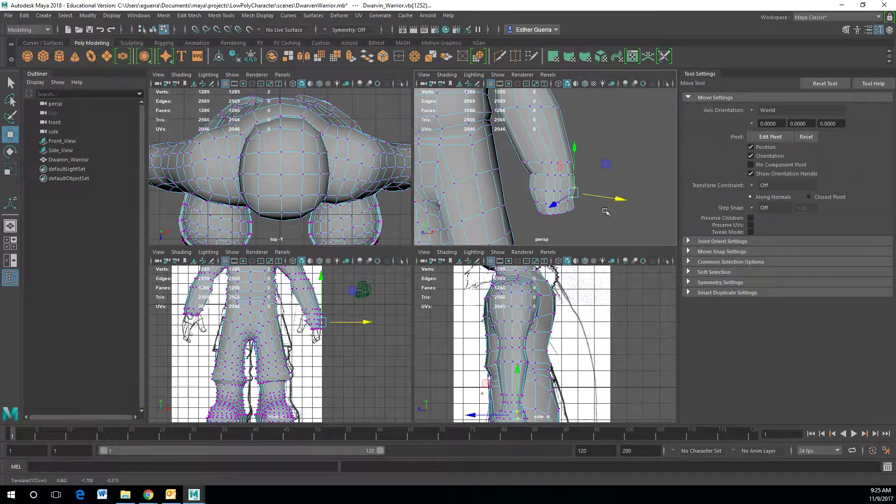
left_click(573, 208)
mouse_move(604, 186)
left_mouse_down("alt")
mouse_move(602, 207)
mouse_move(588, 187)
left_mouse_up("alt")
Select the 12-edge loop around the wrist, scale it to about 0.97 along X, and reposition it along X
left_click(583, 190)
right_click(588, 195)
right_click_drag(591, 195, 647, 213)
left_click(579, 190)
key("r")
left_click_drag(629, 188, 625, 188)
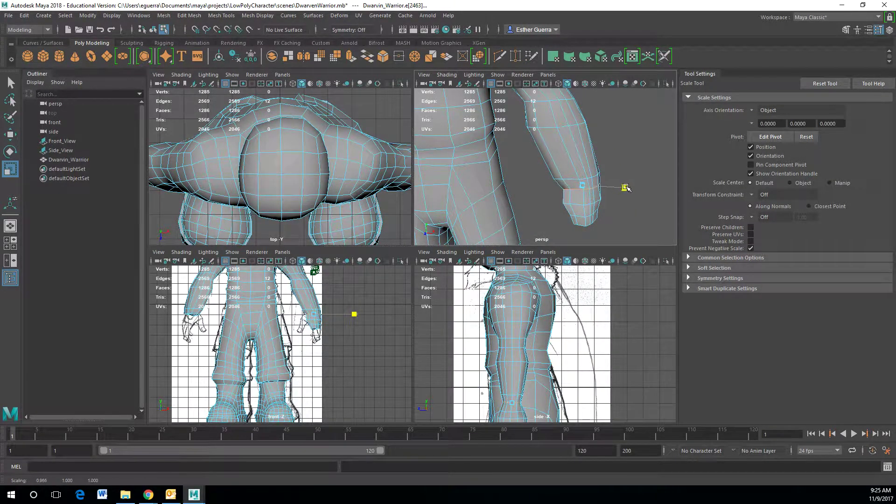
key("w")
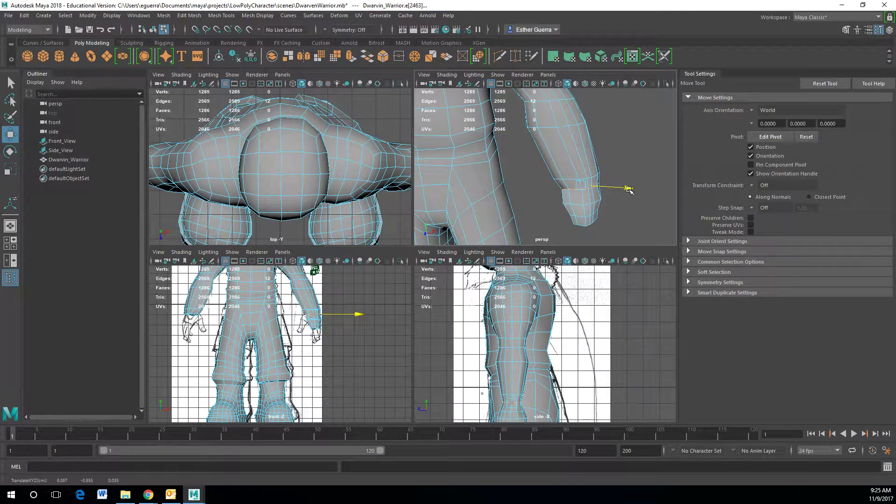
left_click_drag(628, 190, 614, 150, "alt")
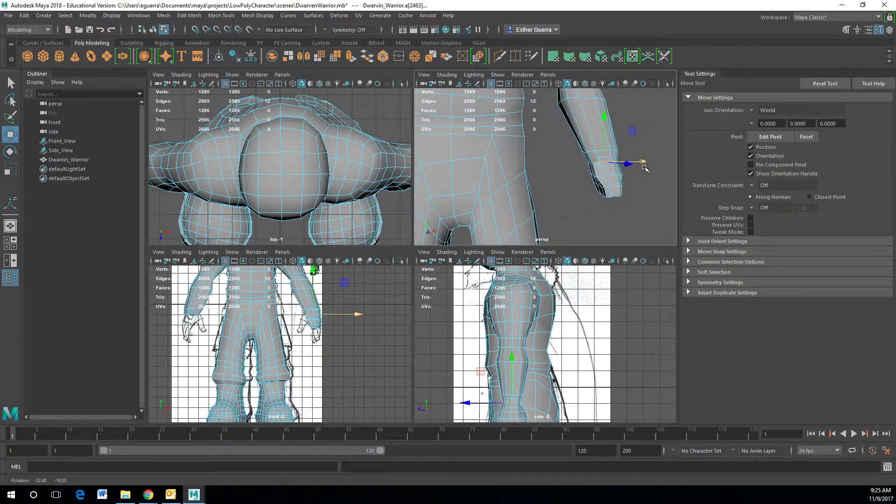
Select the edge loop just above the wrist on the forearm, scale it along X, and adjust its X position
left_click(591, 151)
right_click_drag(591, 151, 631, 173, "ctrl")
key("r")
left_click_drag(639, 151, 637, 154)
key("w")
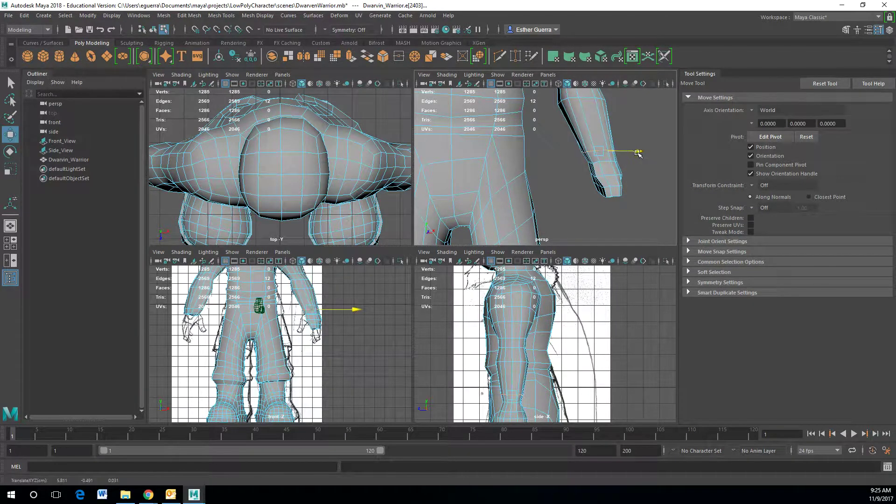
Move individual vertices on the front of the hand along X to round its shape, then return to object mode
right_click_drag(609, 189, 576, 189)
left_click(621, 188)
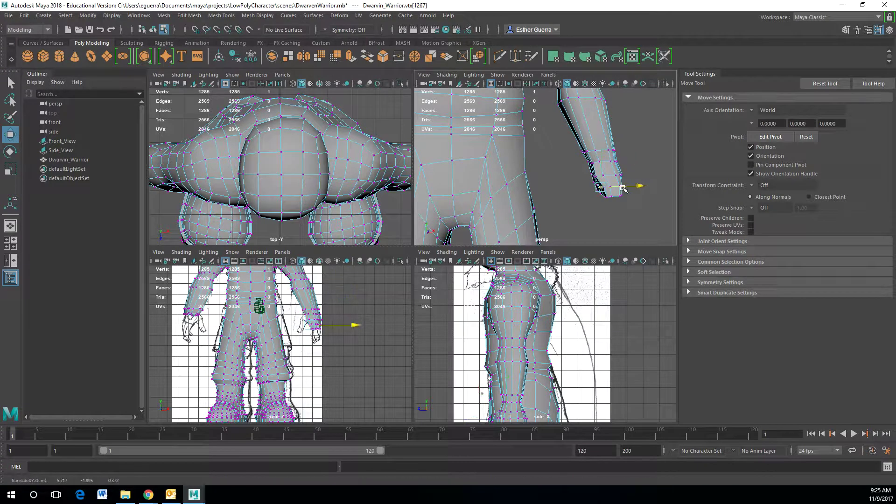
left_click(614, 215)
left_click(605, 189)
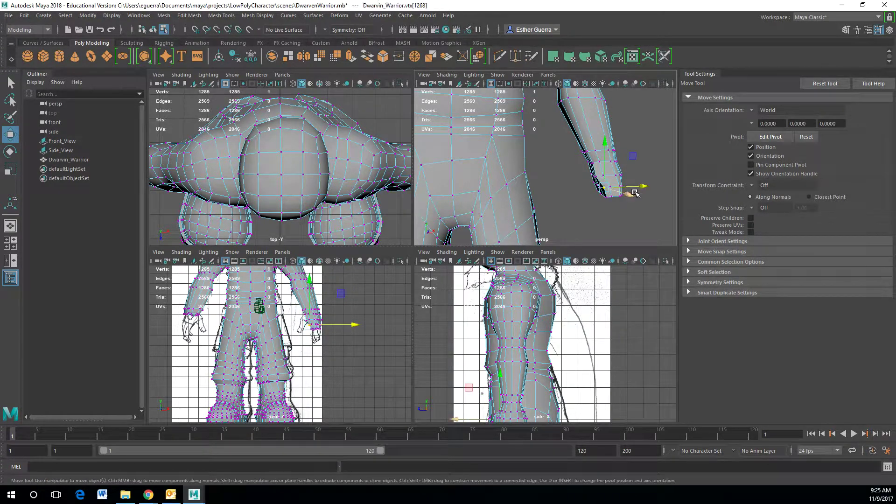
left_click(635, 188)
left_click(622, 174)
left_click(608, 187)
left_click_drag(636, 187, 637, 187)
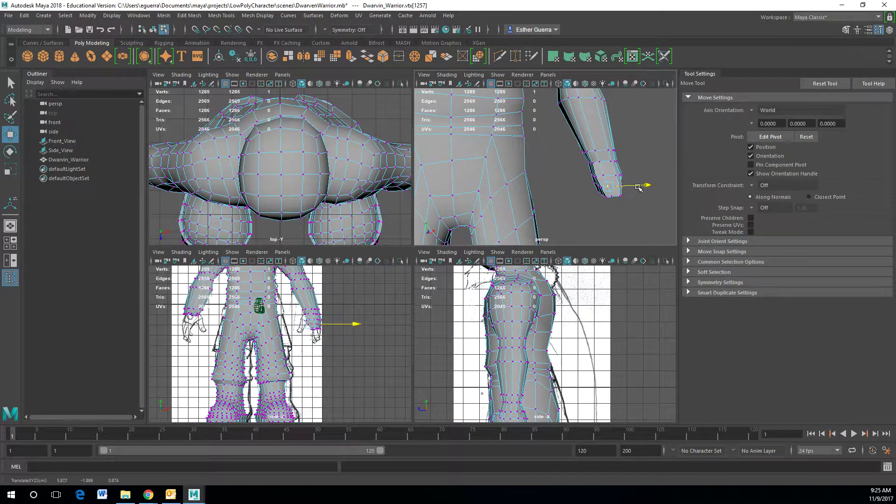
right_click_drag(629, 164, 634, 162)
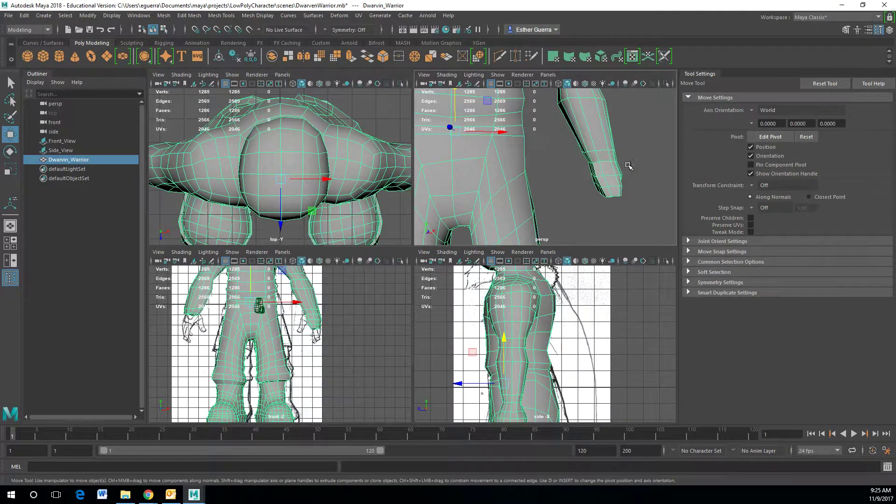
Switch to face mode, select four faces on the front side of the hand for the thumb, and frame them
left_click_drag(635, 180, 615, 185, "alt")
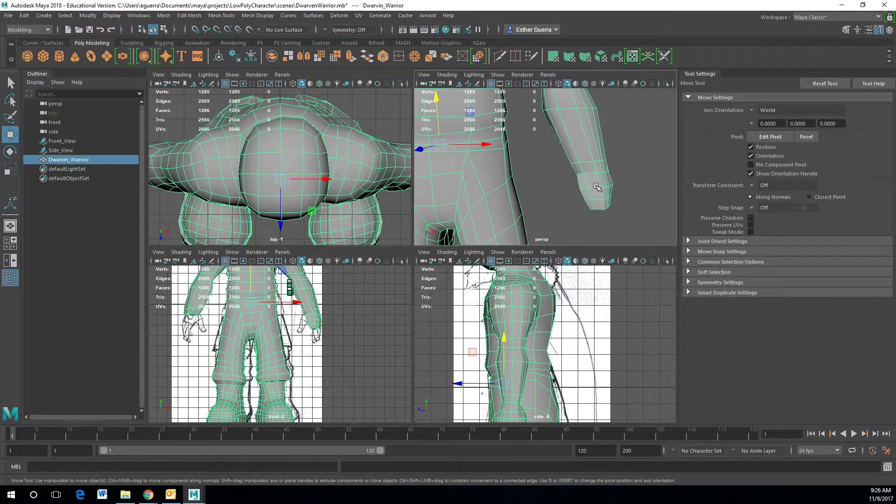
right_click_drag(596, 182, 596, 205)
left_click(594, 181)
left_click(585, 187, "shift")
left_click(599, 191, "shift")
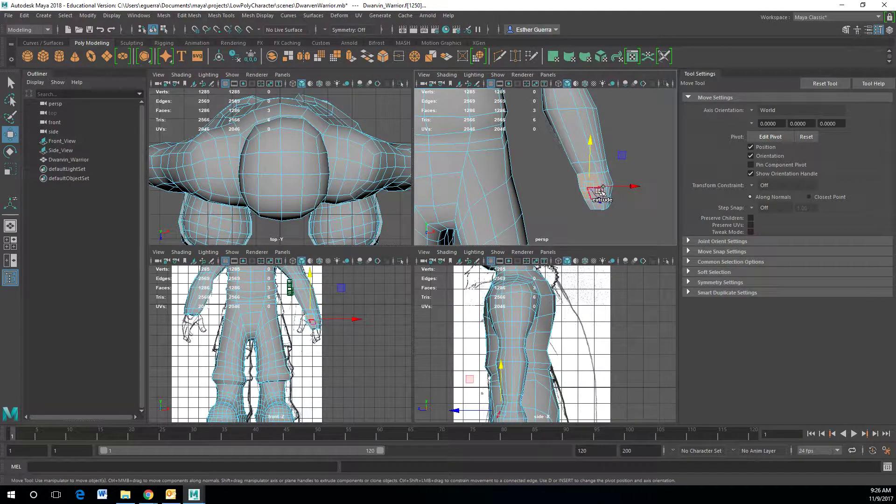
right_click_drag(591, 194, 639, 216, "alt")
left_click(638, 223, "shift")
left_click_drag(638, 222, 654, 196, "alt")
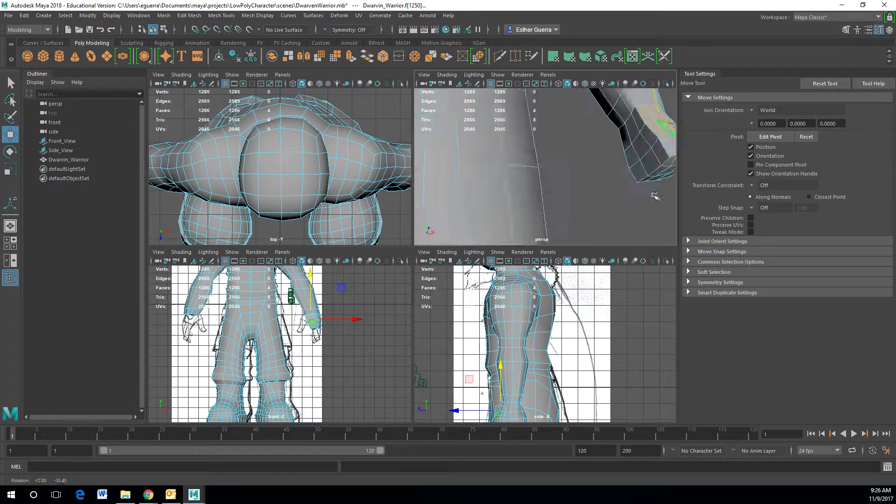
key("f")
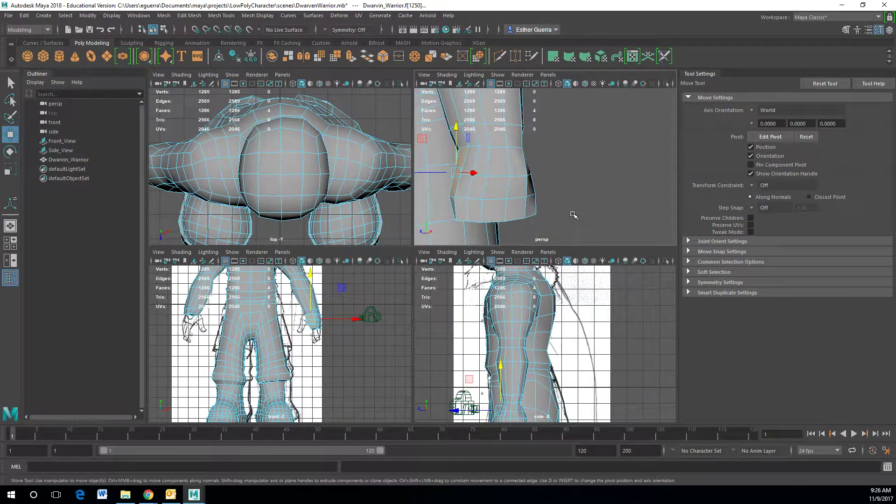
Extrude the four thumb faces in world axes, pull them forward along Z, and rotate them downward
key("ctrl+e")
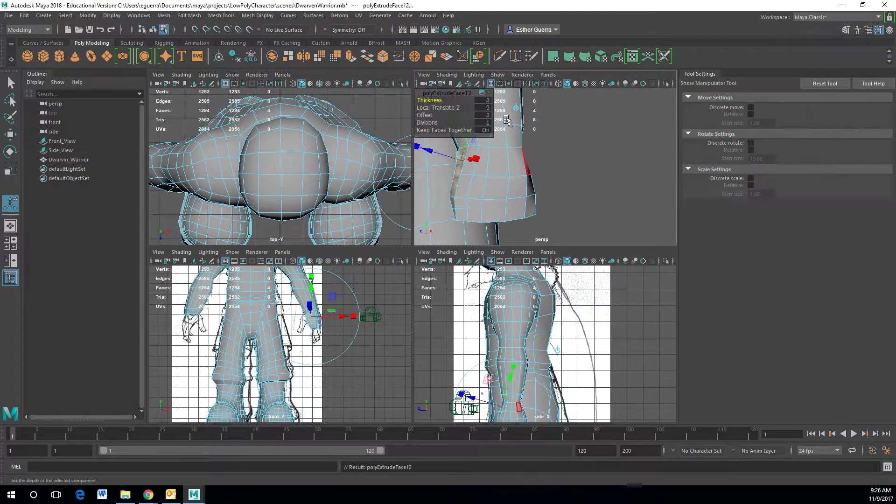
left_click_drag(535, 171, 563, 179, "alt")
left_click_drag(497, 186, 486, 188)
left_click_drag(514, 142, 475, 173)
left_click(466, 175)
left_click(475, 173)
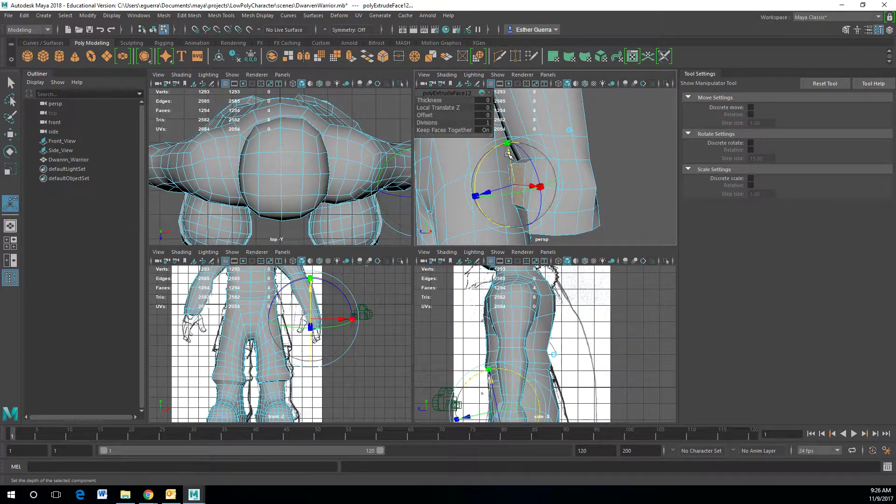
Scale down the extruded thumb base faces and adjust their position and angle on the hand
left_click_drag(506, 162, 530, 207, "alt")
left_click(609, 233)
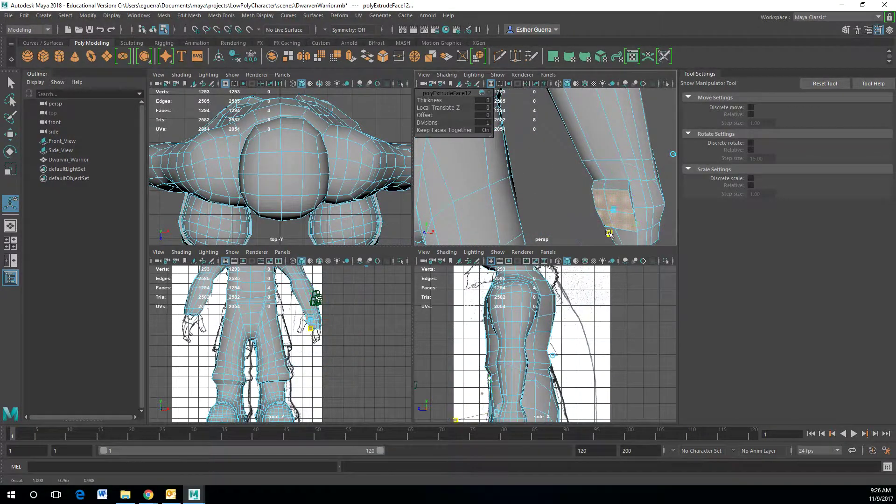
left_click_drag(670, 217, 576, 224, "alt")
left_click(602, 207)
left_click_drag(578, 223, 637, 204, "alt")
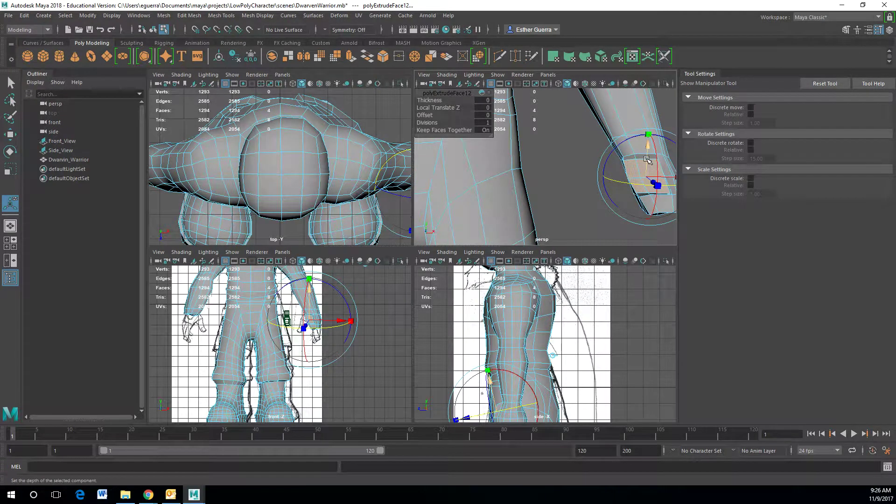
Extrude the thumb base faces again and pull the new section forward along the world Z axis
key("ctrl+e")
left_click_drag(647, 155, 637, 152, "alt")
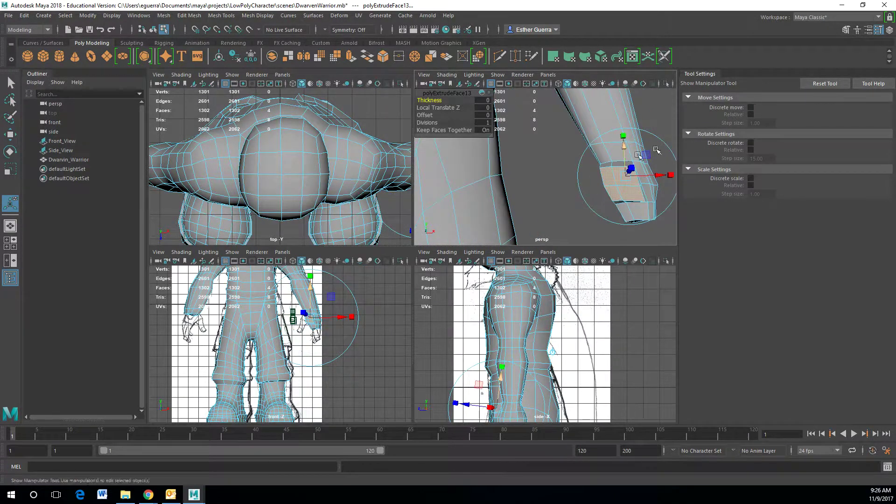
middle_click_drag(656, 152, 575, 154, "alt")
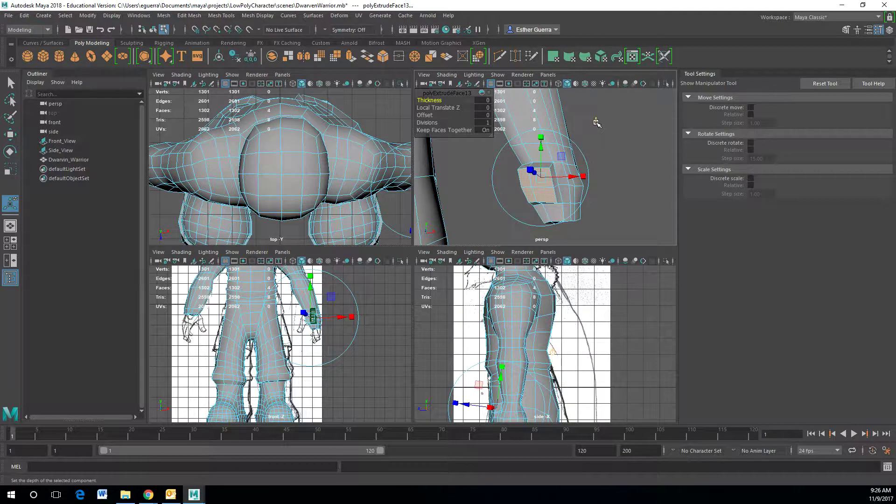
left_click_drag(541, 147, 501, 201)
key("ctrl+z")
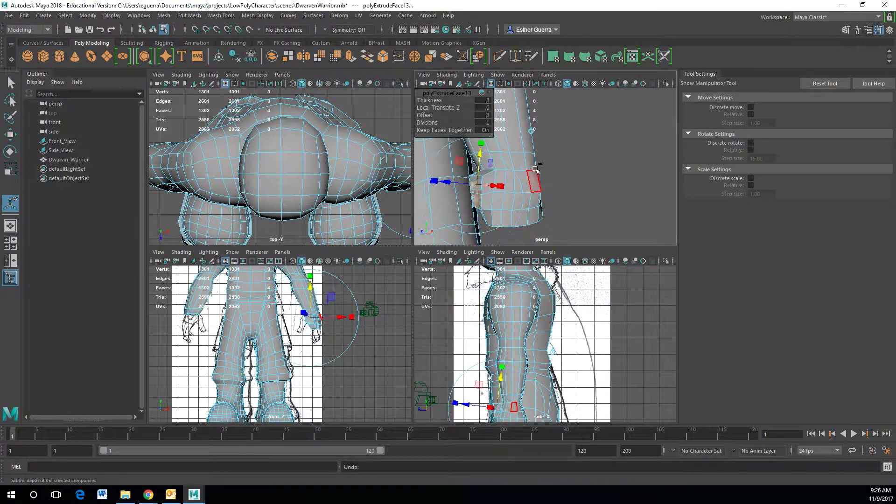
left_click(528, 138)
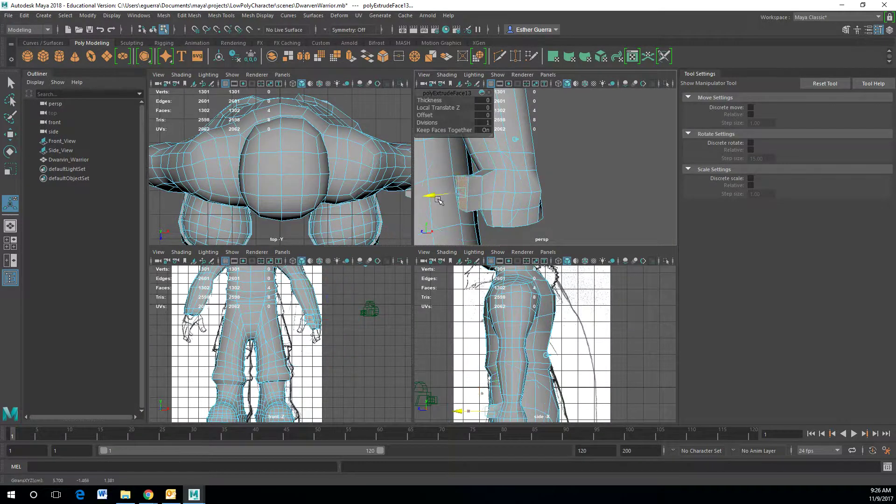
Reposition, tilt and scale the end faces of the newly extruded thumb section to follow the thumb's downward direction
left_click_drag(457, 196, 460, 164)
left_click_drag(461, 165, 461, 210, "alt")
left_click(573, 202)
left_click_drag(457, 149, 422, 186)
left_click(428, 153)
left_click(431, 207)
left_click_drag(482, 192, 473, 191)
Fine-tune the width, height and depth of the thumb section's end faces along their tilted axes
left_click_drag(438, 156, 543, 181)
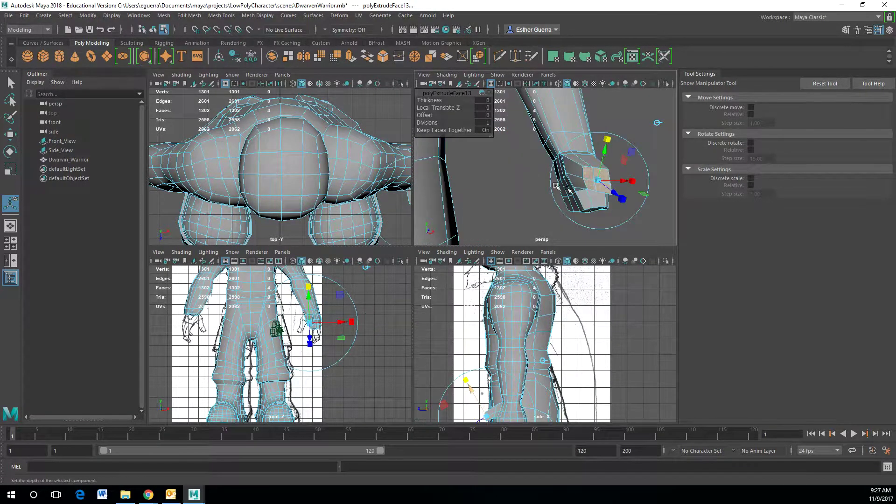
left_click_drag(625, 183, 555, 190)
left_click_drag(450, 155, 452, 162)
left_click_drag(446, 201, 454, 198)
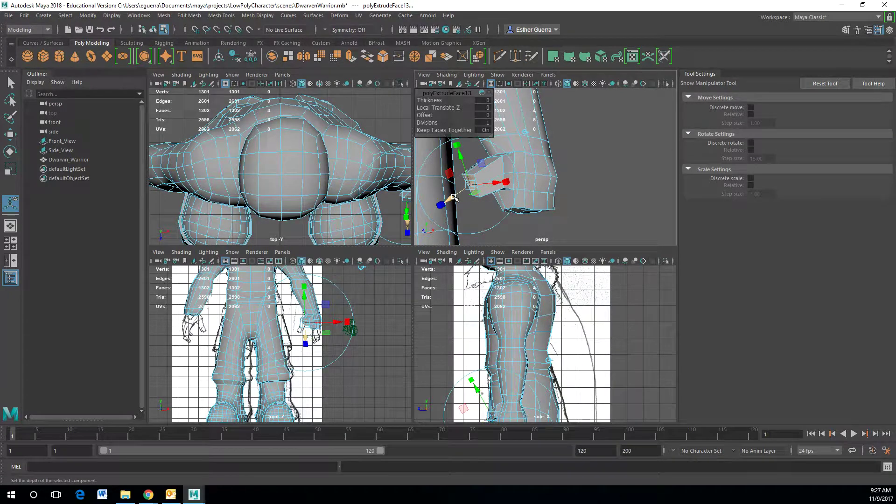
left_click_drag(461, 160, 464, 166)
Extrude the thumb end faces again in world axes, pull them forward and down, and scale them smaller
key("ctrl+e")
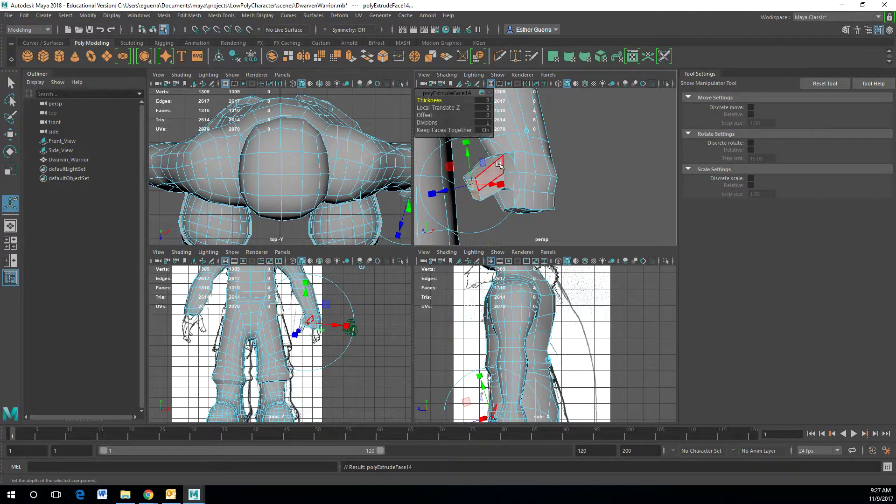
left_click(525, 132)
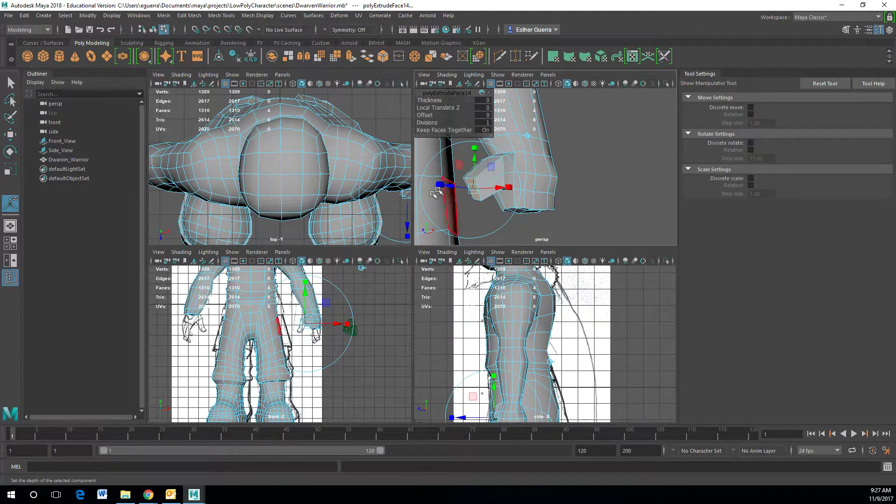
left_click_drag(446, 185, 453, 216)
left_click(456, 204)
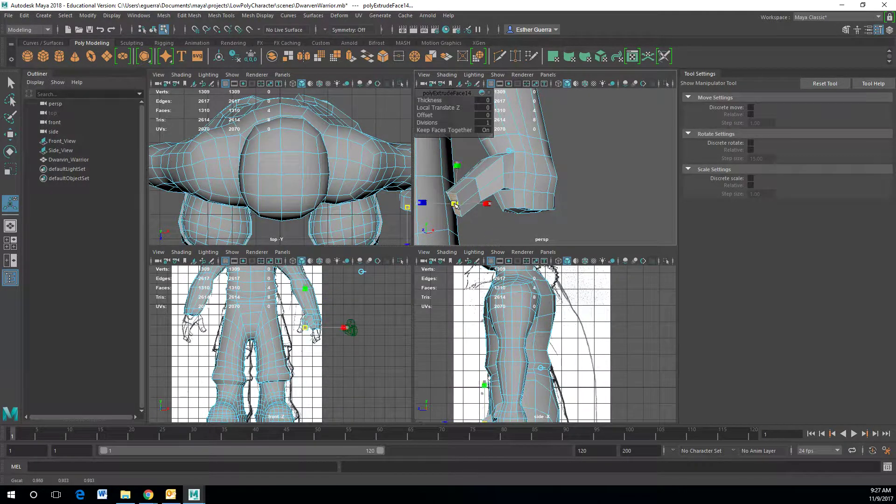
left_click_drag(458, 163, 461, 181)
Adjust the depth and height of the new thumb section's end faces so the thumb bends smoothly downward
left_click_drag(425, 205, 595, 204)
left_click_drag(571, 172, 572, 181)
left_click_drag(609, 209, 598, 208)
left_click_drag(570, 166, 570, 139)
left_click_drag(567, 180, 444, 207, "alt")
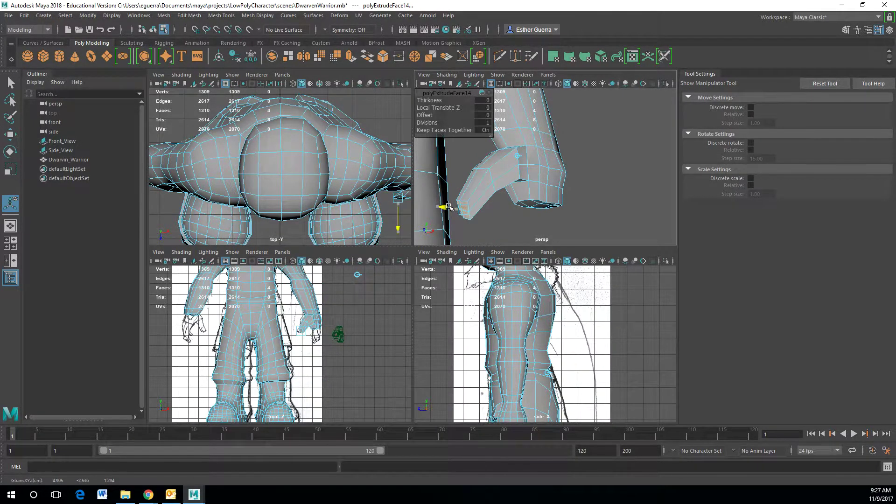
left_click_drag(454, 205, 455, 205)
left_click_drag(455, 205, 458, 181, "alt")
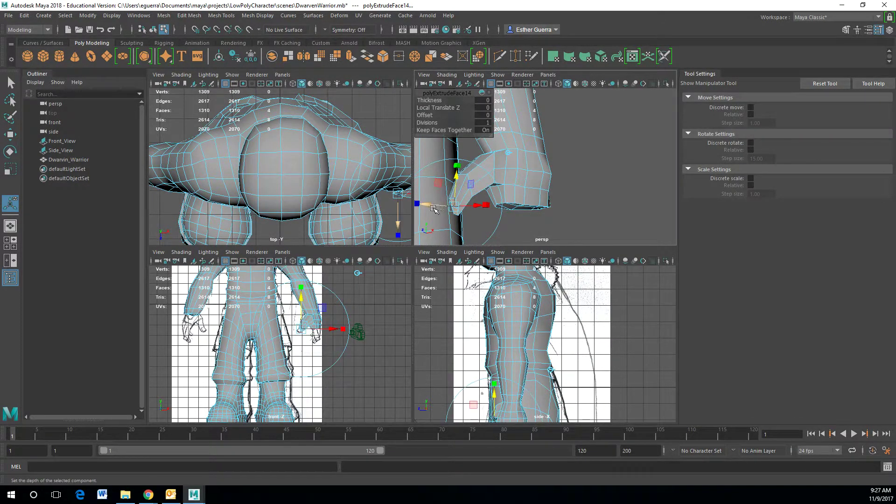
Shift the thumb's end faces sideways and correct their height so the thumb angles away from the palm
left_click_drag(434, 209, 506, 228, "alt")
middle_click_drag(421, 239, 498, 199, "alt")
left_click_drag(484, 200, 542, 139)
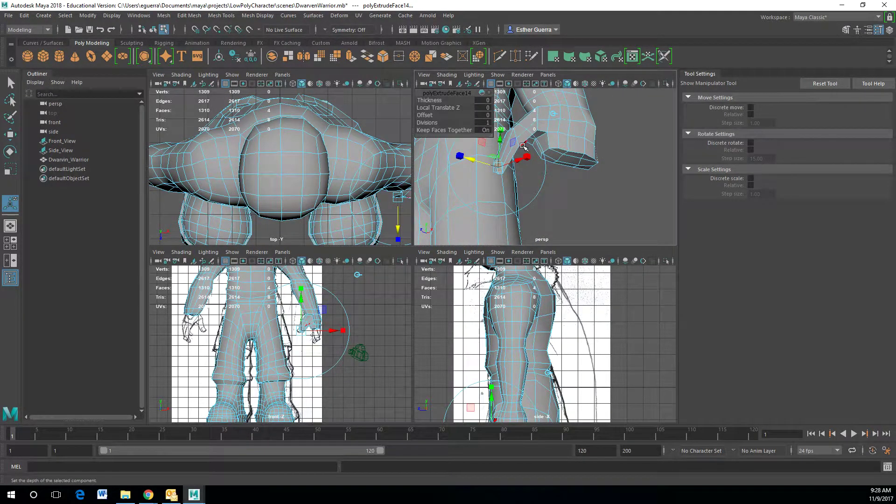
mouse_move(501, 135)
left_mouse_down()
mouse_move(501, 115)
mouse_move(503, 130)
left_mouse_up()
left_click(461, 187)
left_click_drag(463, 166, 485, 187)
left_click_drag(486, 188, 628, 190, "alt")
Rotate the thumb's end faces to match the thumb's direction and adjust their width along X
left_click_drag(611, 229, 578, 223)
left_click_drag(638, 203, 642, 208)
mouse_move(622, 173)
left_mouse_down()
mouse_move(632, 196)
mouse_move(636, 174)
left_mouse_up()
left_click(647, 171)
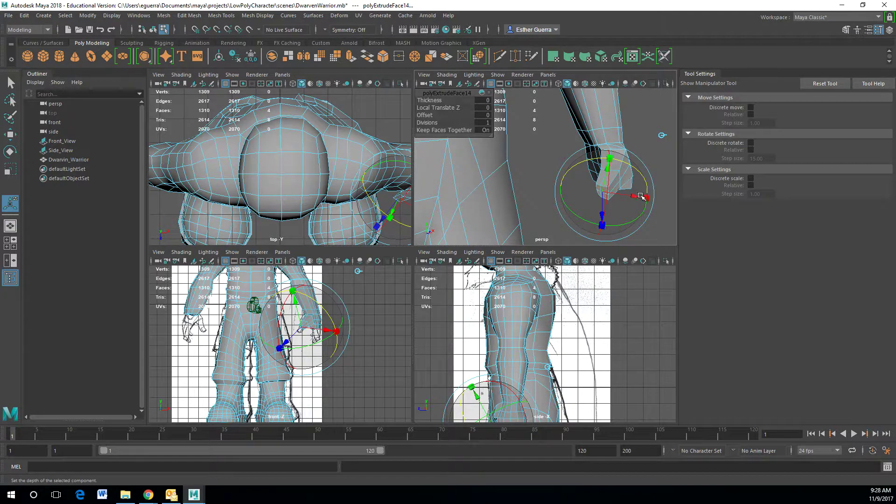
left_click(642, 197)
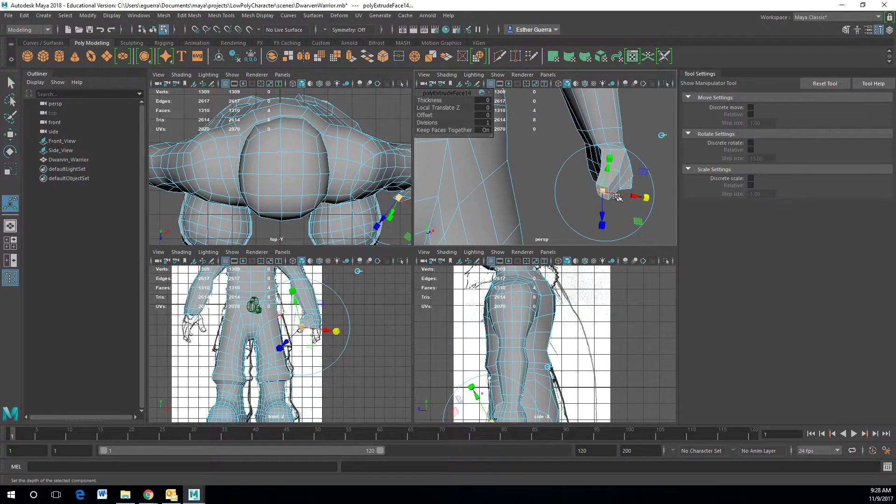
left_click_drag(635, 197, 574, 174)
Extrude the thumb end faces in world axes and extend the new section forward and down
key("ctrl+e")
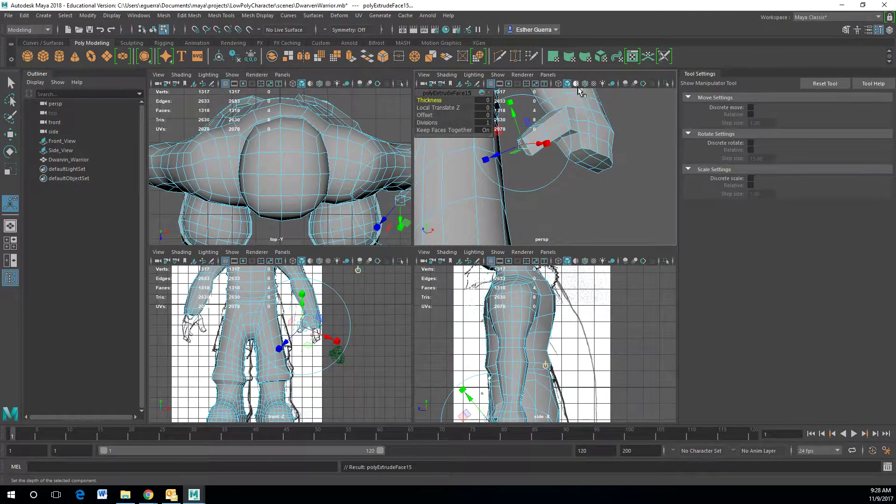
left_click(581, 92)
left_click_drag(553, 144, 507, 160)
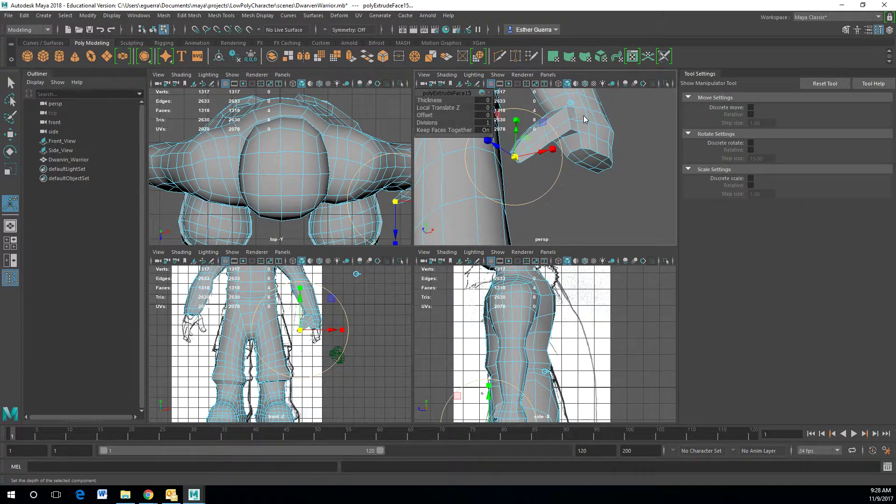
Return the warrior mesh to object mode and activate the Sculpt Geometry Tool with its options shown
key("q")
right_click_drag(573, 119, 595, 110)
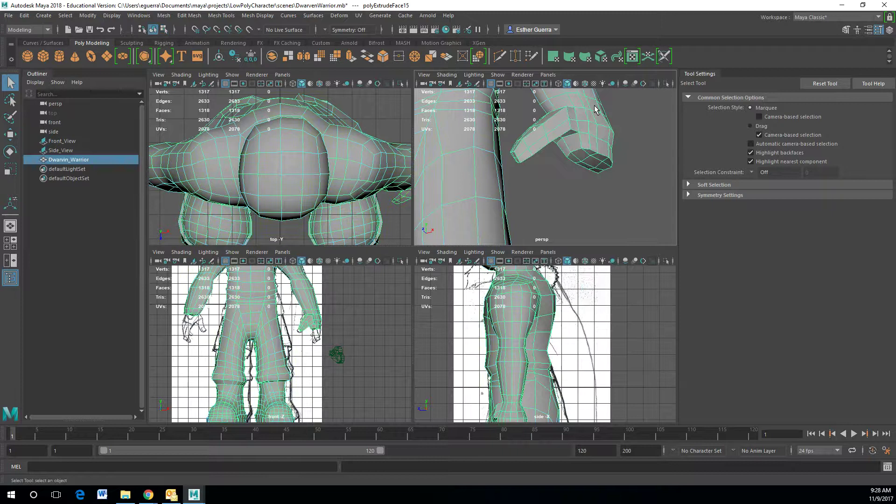
left_click(283, 17)
mouse_move(313, 15)
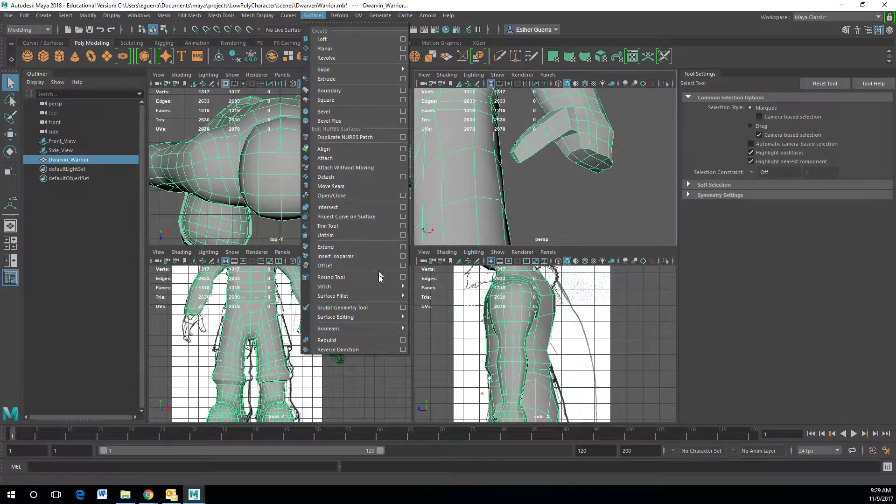
left_click(402, 307)
Reduce the sculpt brush's upper radius to 0.3102 and relax the mesh around the hand and thumb
left_click_drag(591, 156, 560, 105, "alt")
left_click_drag(560, 135, 539, 118, "alt")
middle_click_drag(539, 118, 558, 224, "alt")
scroll(558, 222, "up", 3)
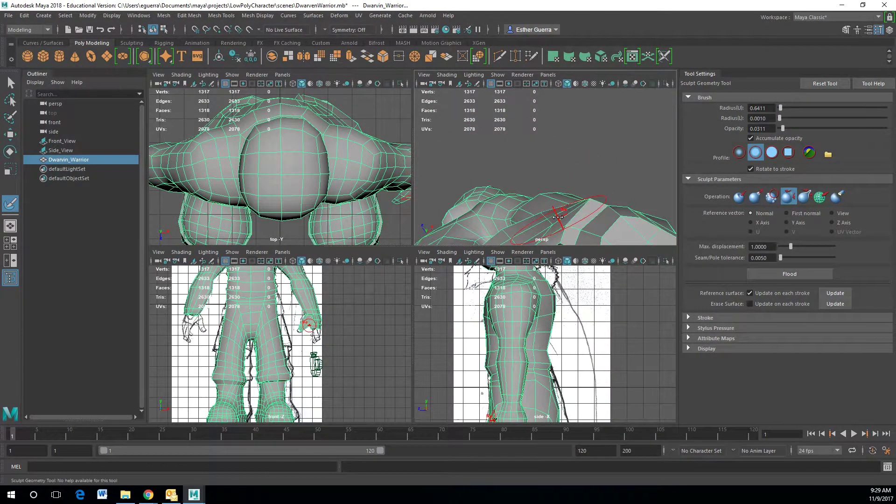
mouse_move(527, 227)
left_mouse_down()
mouse_move(607, 216)
mouse_move(581, 209)
mouse_move(577, 228)
mouse_move(562, 220)
left_mouse_up()
left_click_drag(506, 219, 566, 137, "alt")
left_click_drag(486, 164, 481, 201, "alt")
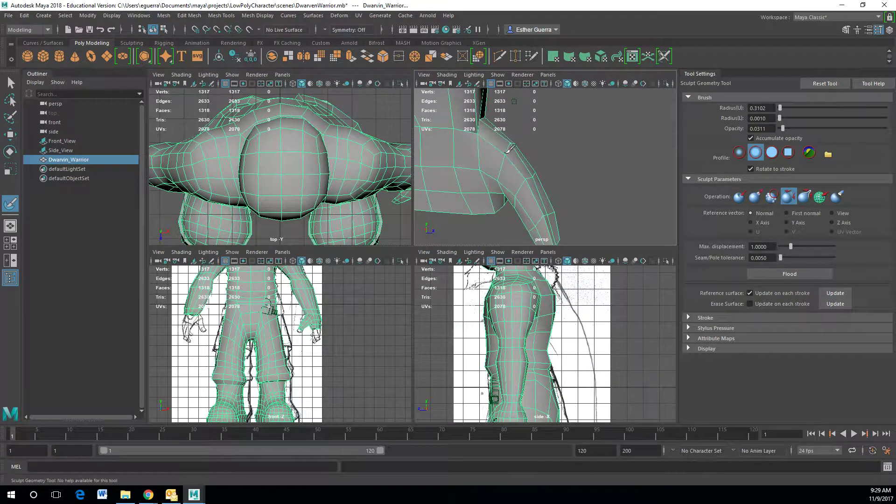
Switch the sculpt operation to Pull and bulge out the palm surface near the base of the thumb
left_click(757, 198)
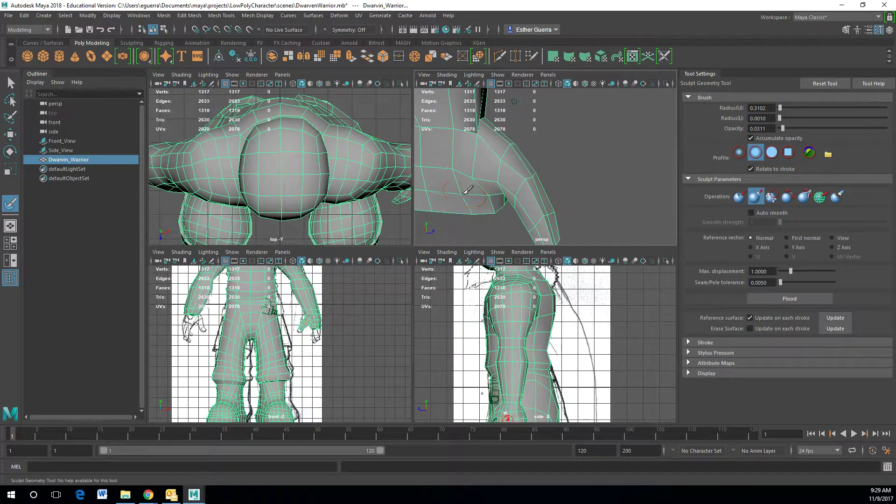
mouse_move(500, 182)
left_mouse_down("alt")
mouse_move(472, 173)
mouse_move(466, 103)
mouse_move(481, 152)
left_mouse_up("alt")
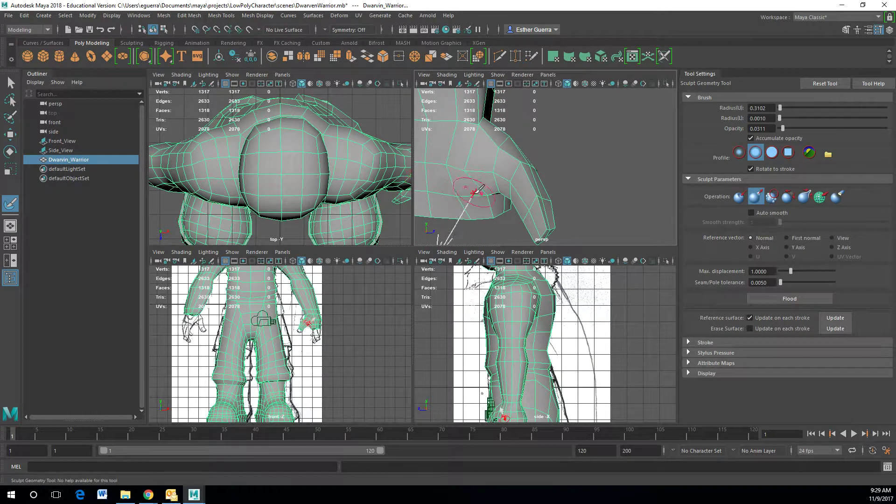
mouse_move(513, 194)
left_mouse_down("alt")
mouse_move(478, 201)
mouse_move(492, 190)
left_mouse_up("alt")
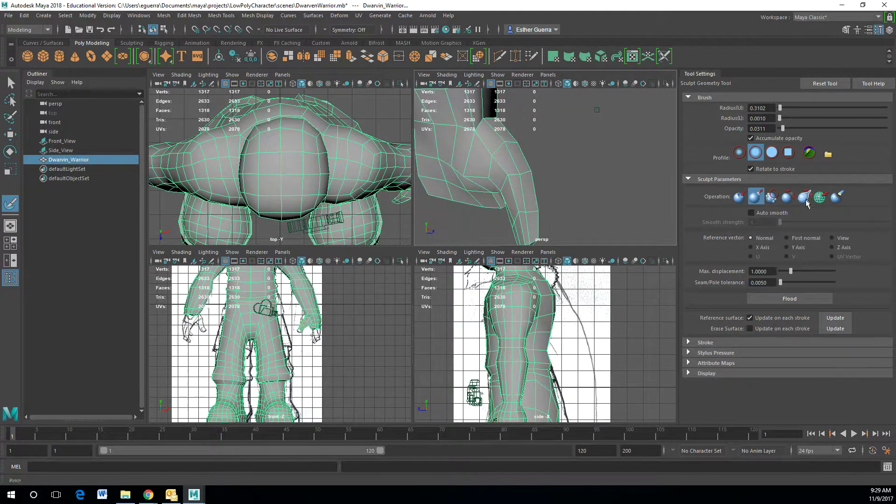
Switch the sculpt operation back to Relax and even out the palm and thumb surfaces
left_click(790, 197)
mouse_move(510, 196)
left_mouse_down("alt")
mouse_move(531, 154)
mouse_move(524, 198)
mouse_move(527, 178)
mouse_move(581, 211)
mouse_move(593, 200)
mouse_move(550, 204)
left_mouse_up("alt")
scroll(348, 338, "up", 5)
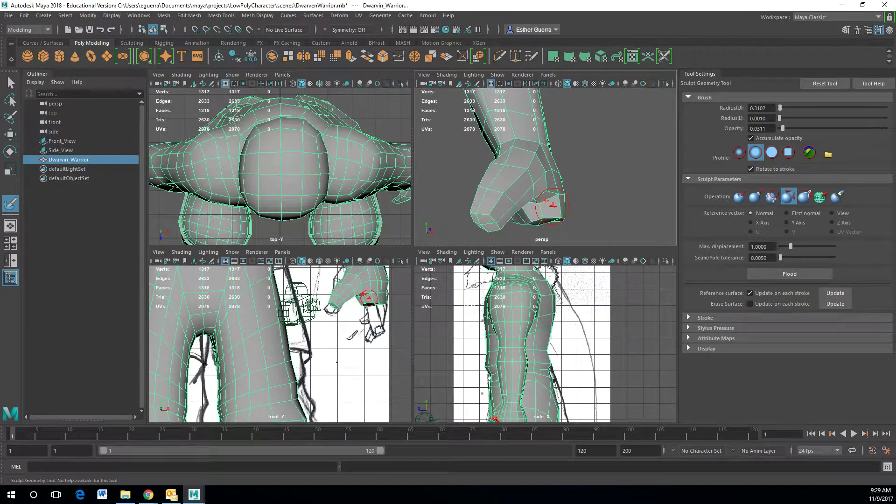
mouse_move(498, 217)
left_mouse_down("alt")
mouse_move(569, 206)
mouse_move(572, 230)
mouse_move(576, 219)
left_mouse_up("alt")
mouse_move(561, 186)
left_mouse_down("alt")
mouse_move(516, 180)
mouse_move(524, 144)
mouse_move(512, 124)
mouse_move(523, 187)
mouse_move(511, 198)
left_mouse_up("alt")
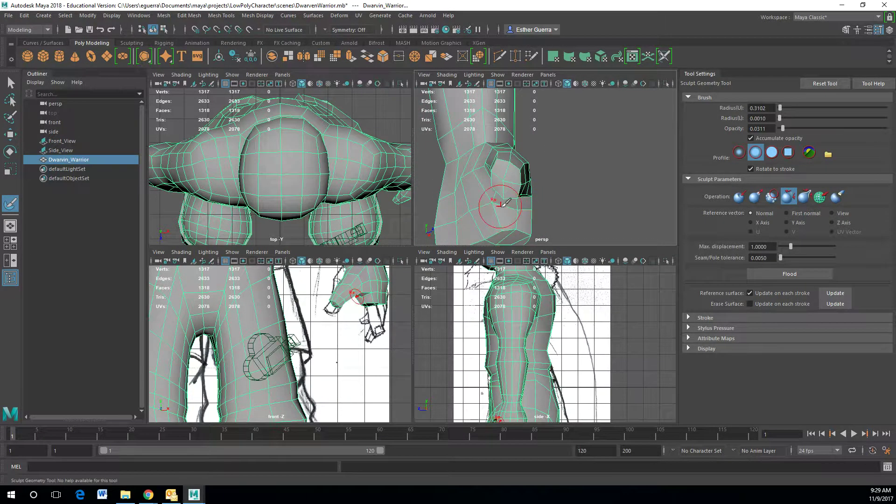
Select the four faces at the thumb tip in face mode, extrude them in world axes, and move them slightly outward
key("e")
right_click_drag(503, 180, 510, 206)
left_click(511, 175)
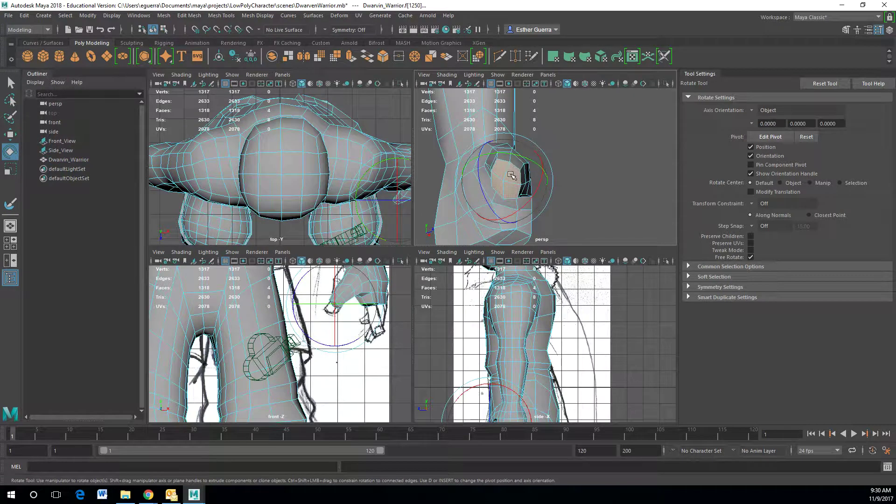
key("w")
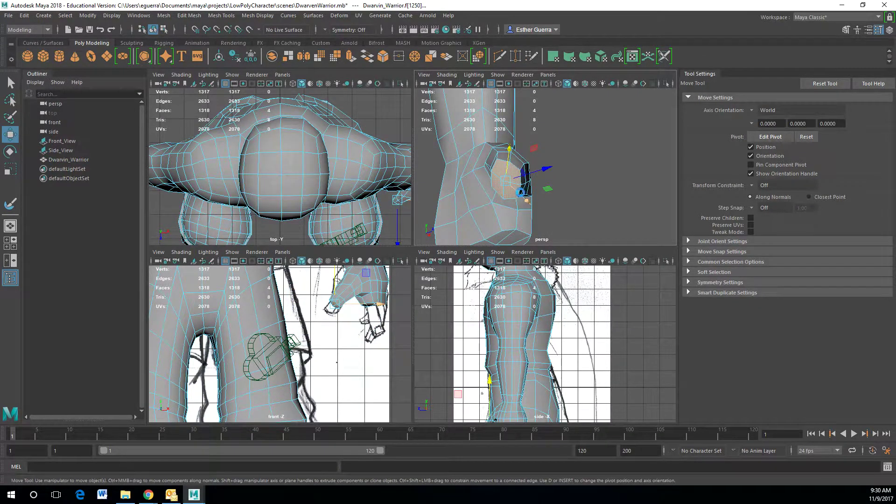
key("ctrl+e")
left_click_drag(567, 121, 526, 217, "alt")
left_click_drag(509, 226, 508, 225)
left_click_drag(480, 198, 495, 232)
middle_click_drag(494, 232, 514, 171, "alt")
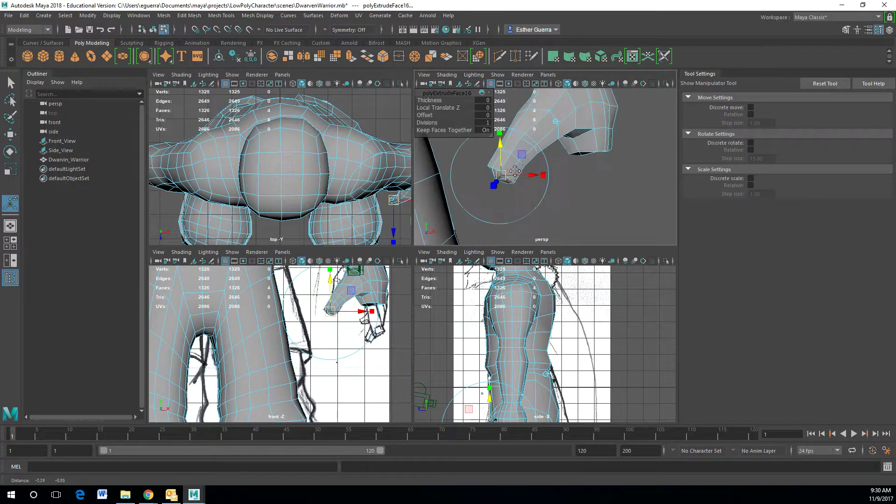
Scale the extruded thumb tip faces along individual axes to flatten and narrow the tip
key("r")
left_click_drag(497, 181, 545, 178)
left_click_drag(500, 135, 500, 155)
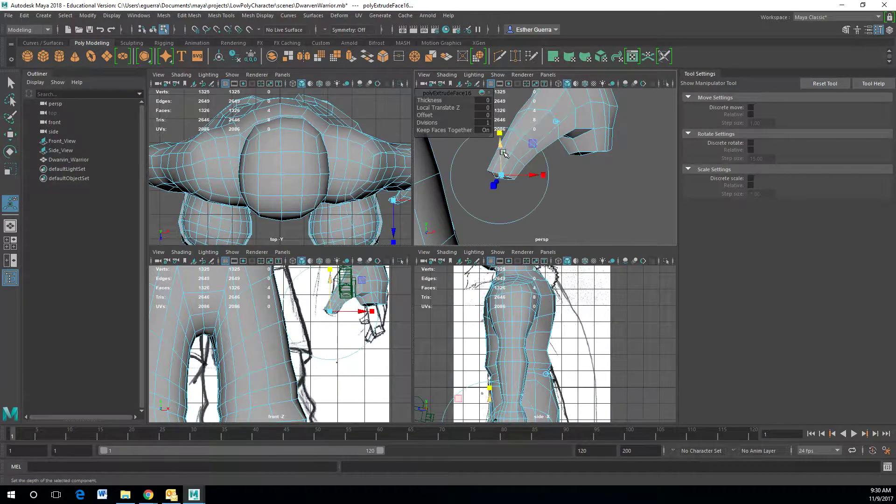
left_click_drag(545, 176, 625, 135, "alt")
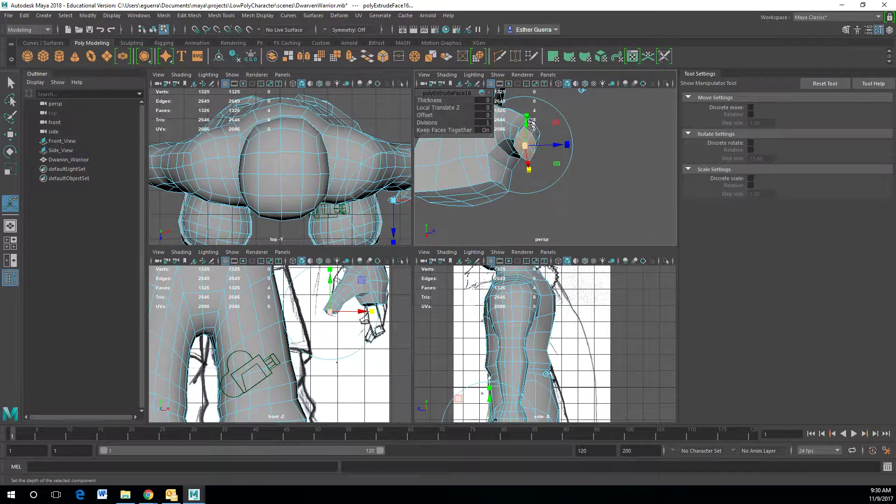
left_click_drag(532, 170, 531, 166)
left_click_drag(573, 145, 580, 148)
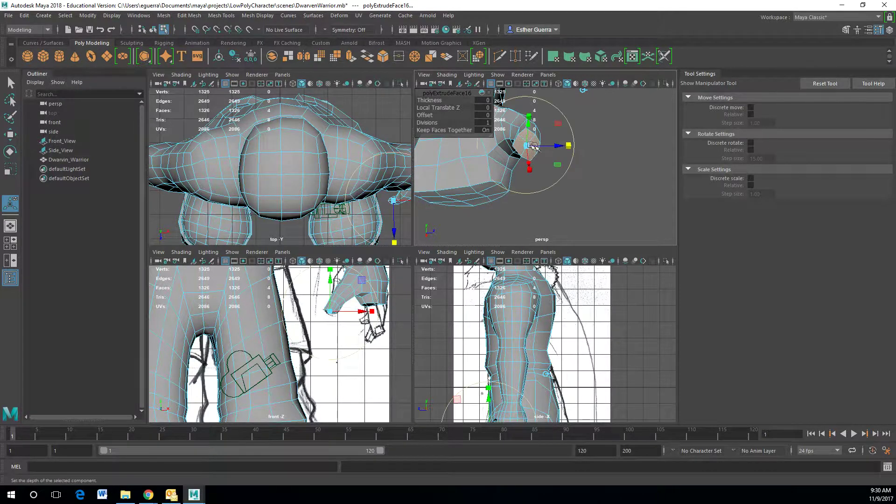
Extrude the thumb tip faces once more in world axes, move them slightly downward, and scale them to round the tip
left_click(351, 316, "alt")
scroll(357, 304, "down", 3)
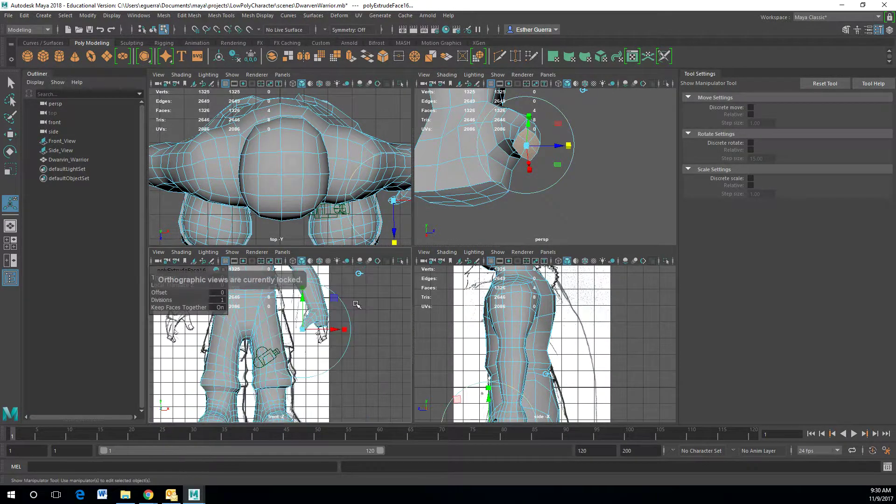
scroll(356, 305, "up", 2)
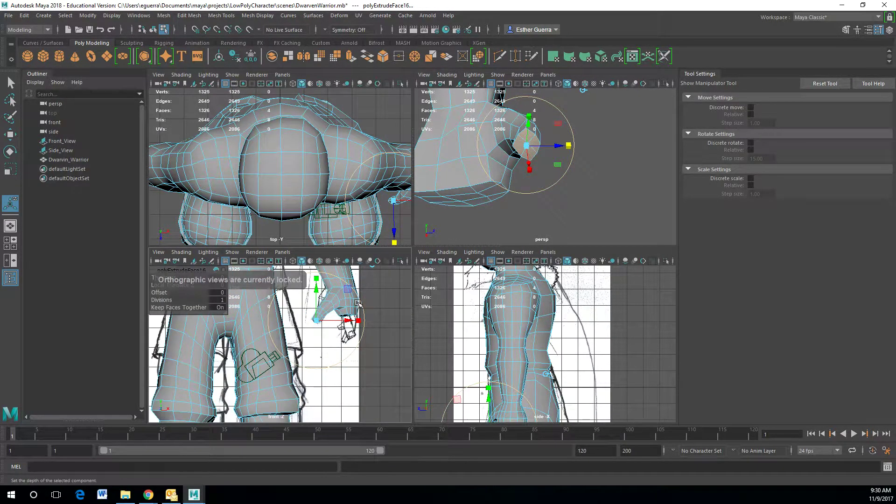
left_click_drag(529, 158, 472, 189, "alt")
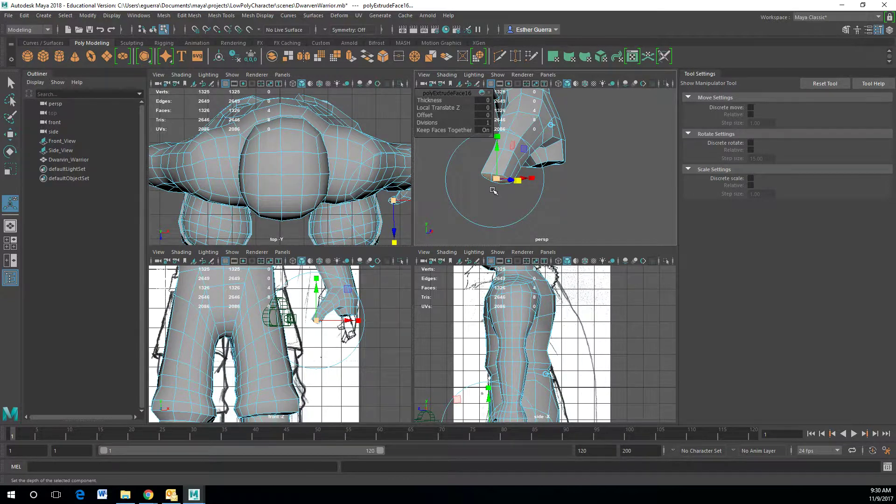
key("ctrl+e")
left_click(553, 125)
left_click(498, 136)
left_click_drag(496, 179, 496, 159)
left_click_drag(526, 185, 517, 184)
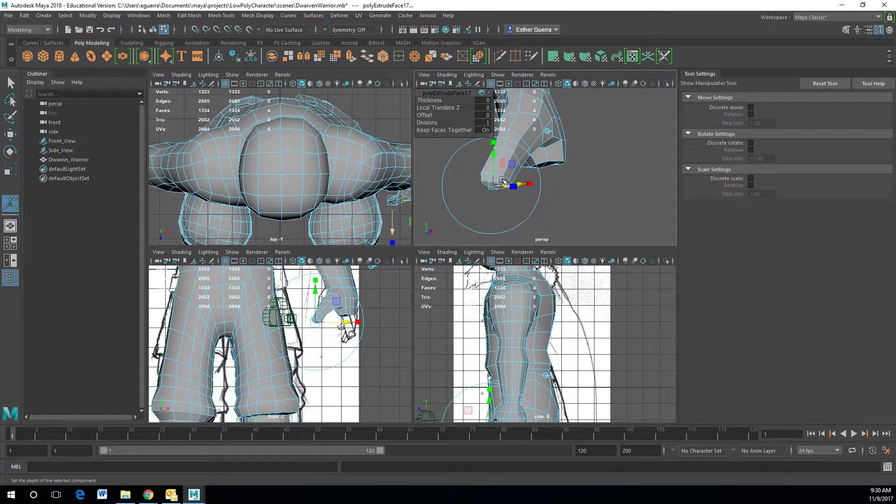
key("r")
left_click_drag(502, 195, 601, 222, "alt")
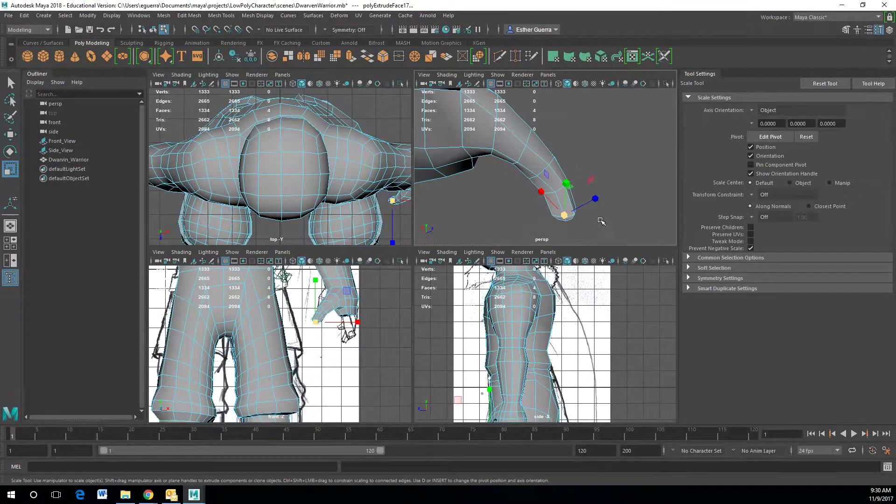
left_click_drag(601, 218, 380, 173, "alt")
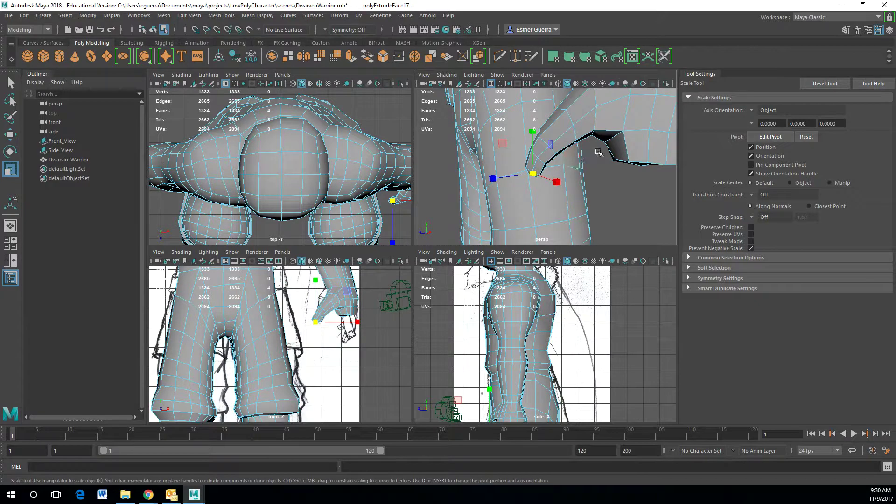
Inspect the finished thumb from several angles and return the warrior mesh to object mode
scroll(599, 150, "down", 4)
left_click_drag(569, 143, 650, 132, "alt")
left_click_drag(565, 141, 569, 195, "alt")
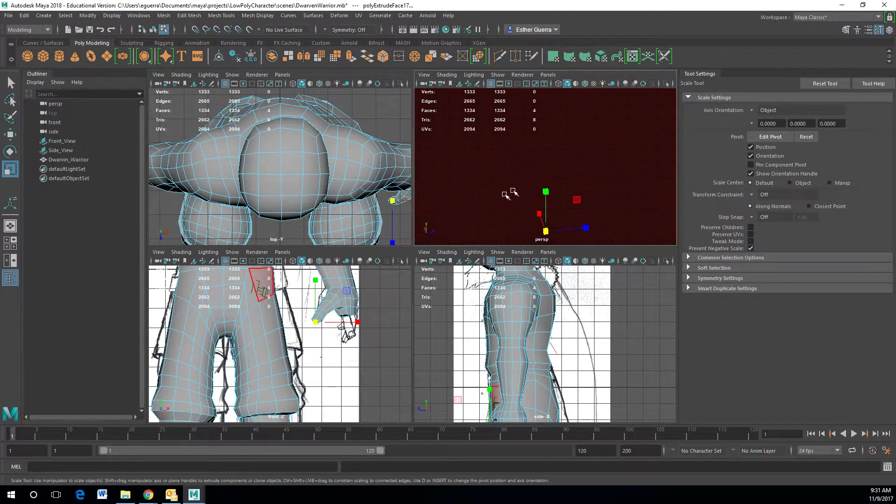
left_click_drag(504, 194, 495, 202, "alt")
right_click_drag(518, 169, 547, 149)
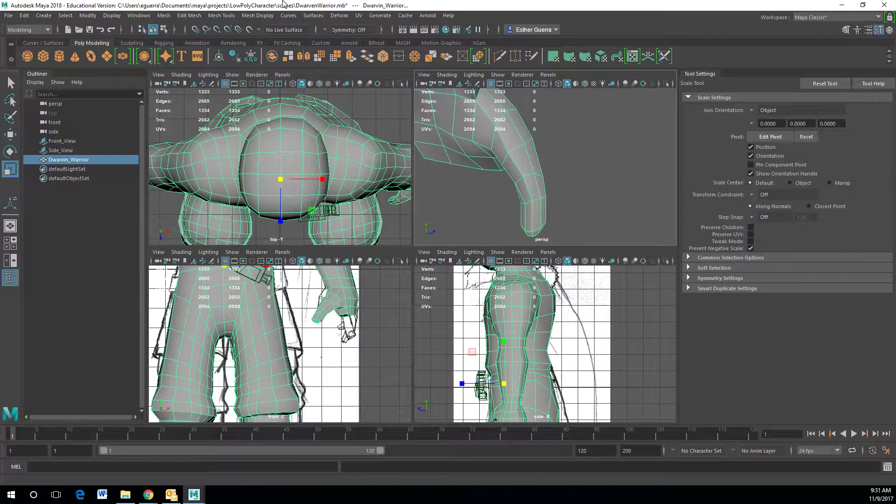
left_click(313, 15)
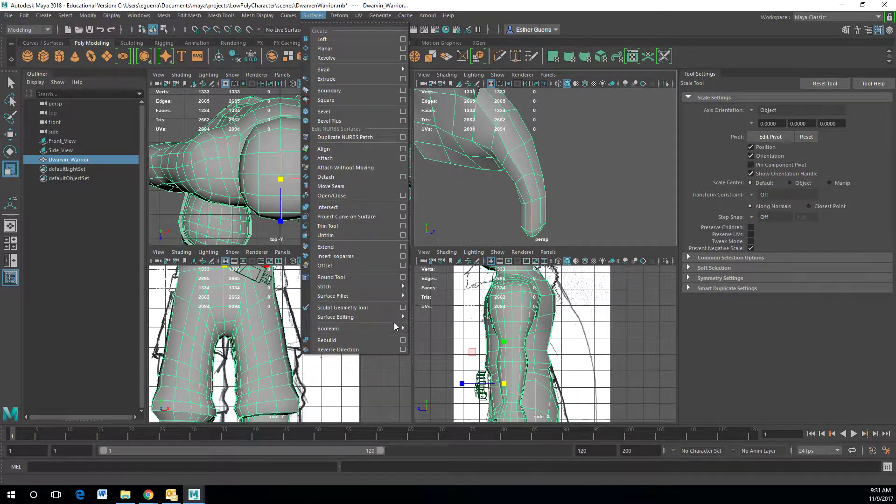
left_click(404, 312)
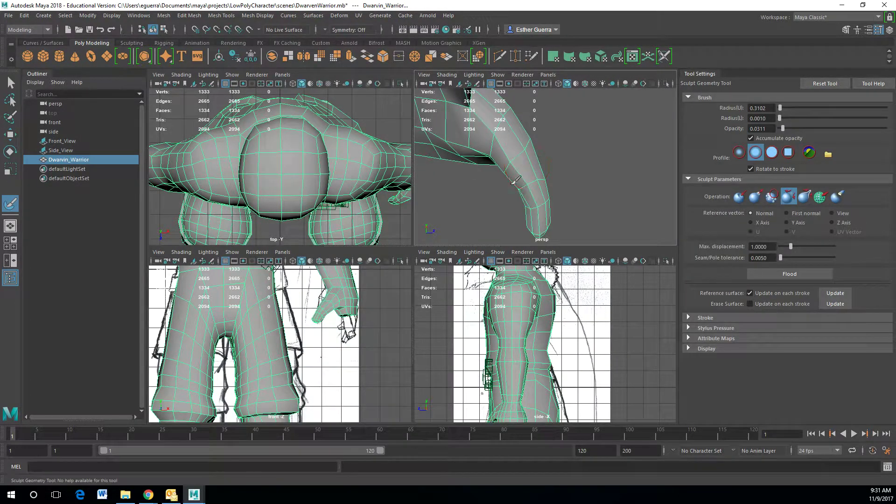
mouse_move(532, 170)
left_mouse_down("alt")
mouse_move(580, 170)
mouse_move(582, 185)
mouse_move(517, 140)
mouse_move(515, 126)
mouse_move(549, 150)
mouse_move(575, 141)
mouse_move(480, 168)
mouse_move(508, 169)
left_mouse_up("alt")
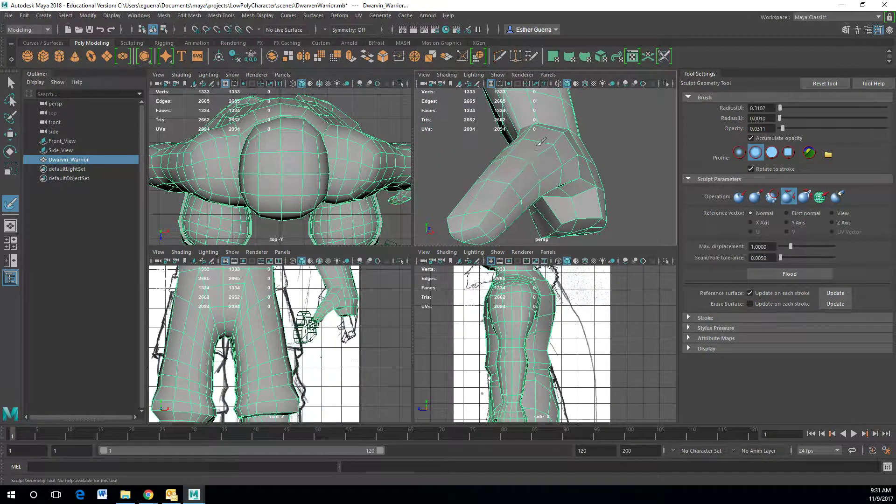
left_click_drag(529, 140, 464, 161, "alt")
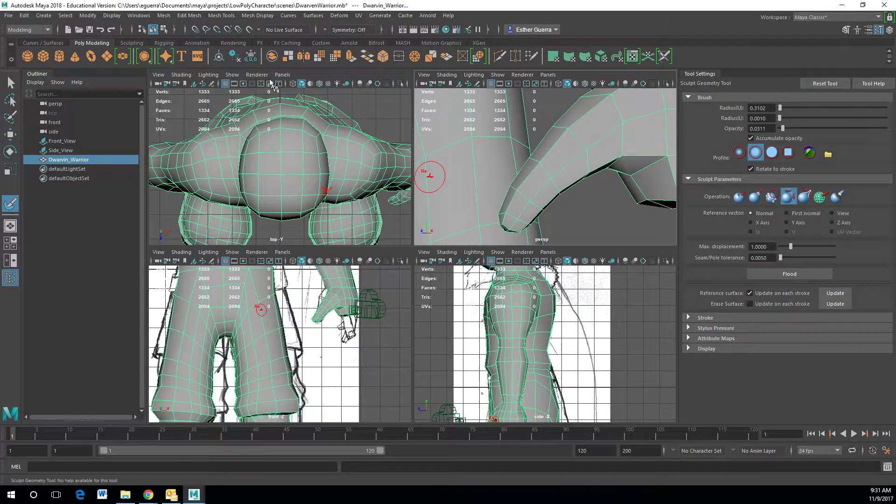
left_click(339, 17)
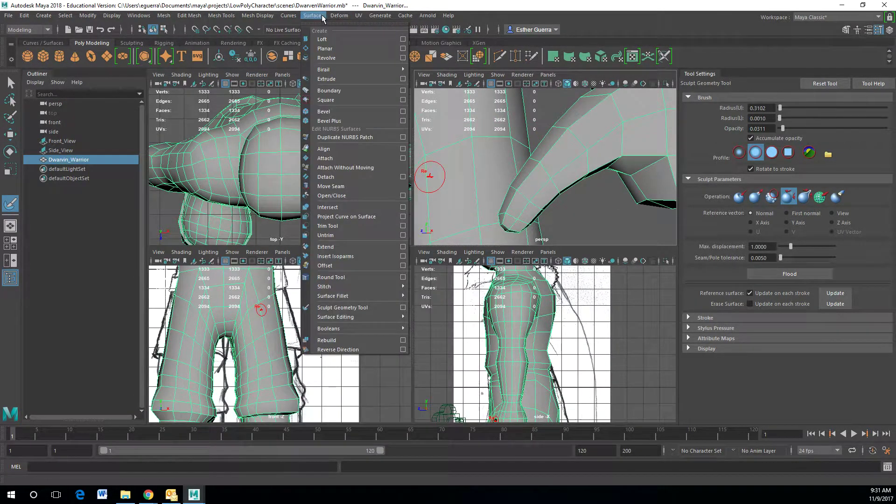
mouse_move(360, 19)
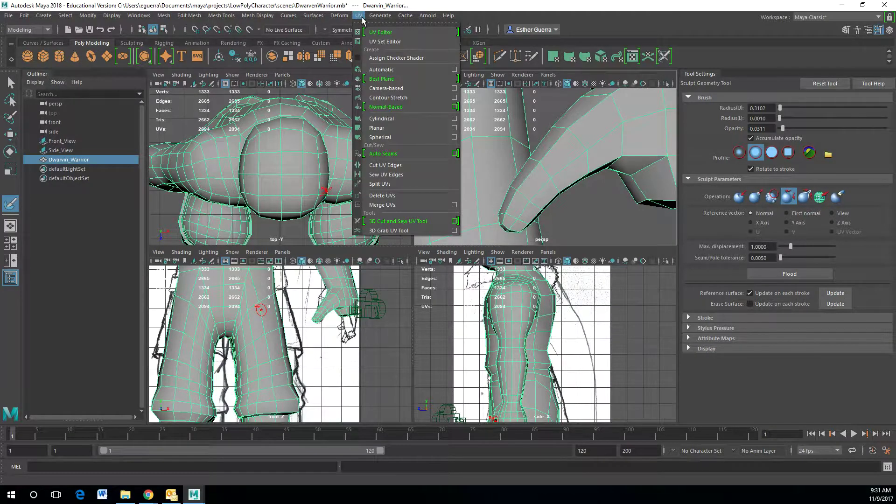
left_click(363, 18)
Apply a Soft Modification with a 1.21 falloff radius at the base of the thumb and shift it slightly upward
left_click(339, 17)
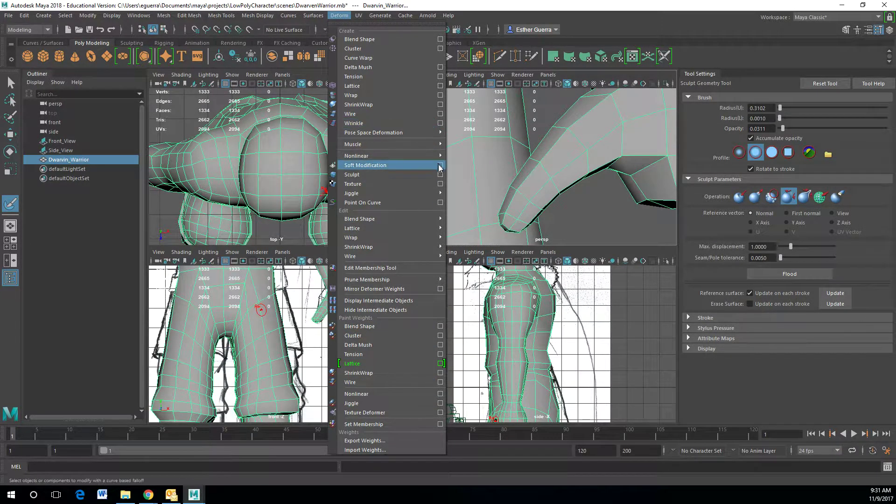
left_click(420, 166)
left_click(565, 149)
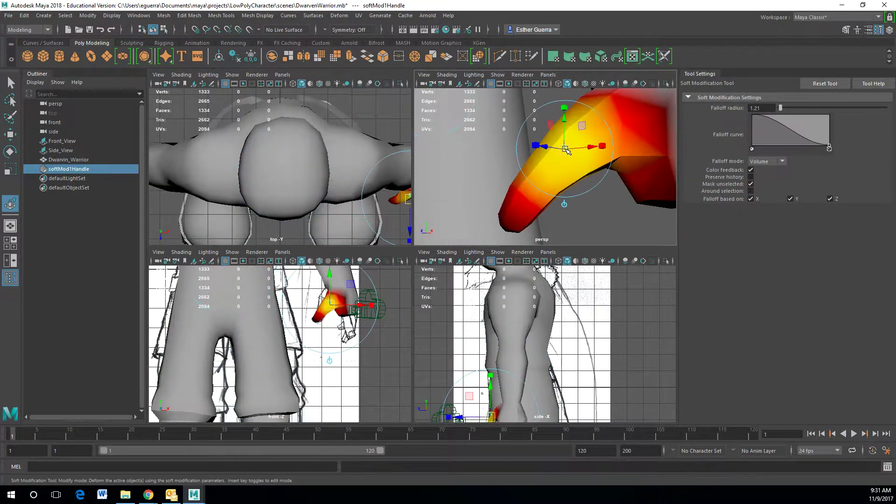
left_click_drag(566, 149, 521, 164)
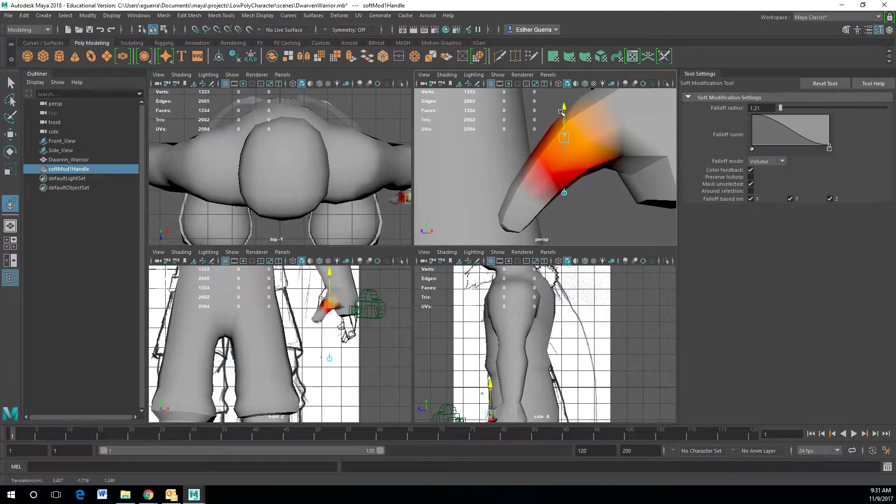
left_click_drag(578, 140, 494, 153, "alt")
Add soft modifications along the middle and tip of the thumb and nudge them to refine its curve
left_click(502, 175)
left_click_drag(530, 180, 516, 144, "alt")
key("b")
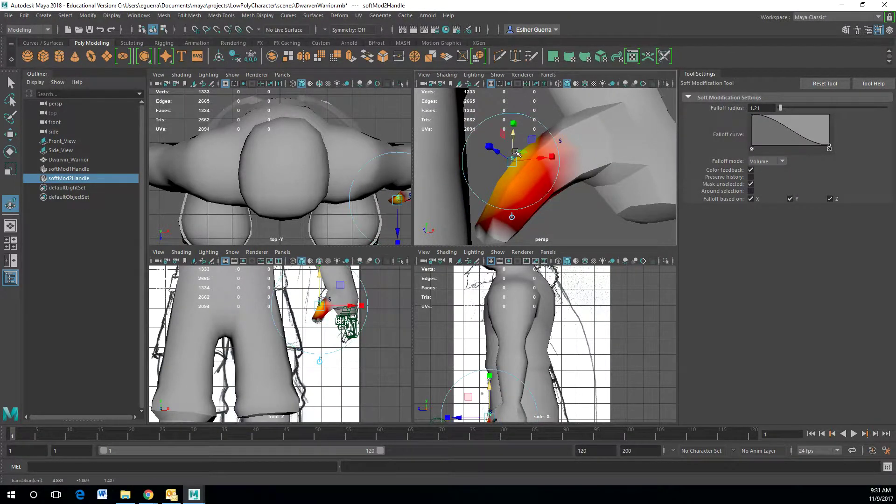
left_click(492, 237)
left_click_drag(477, 237, 590, 185)
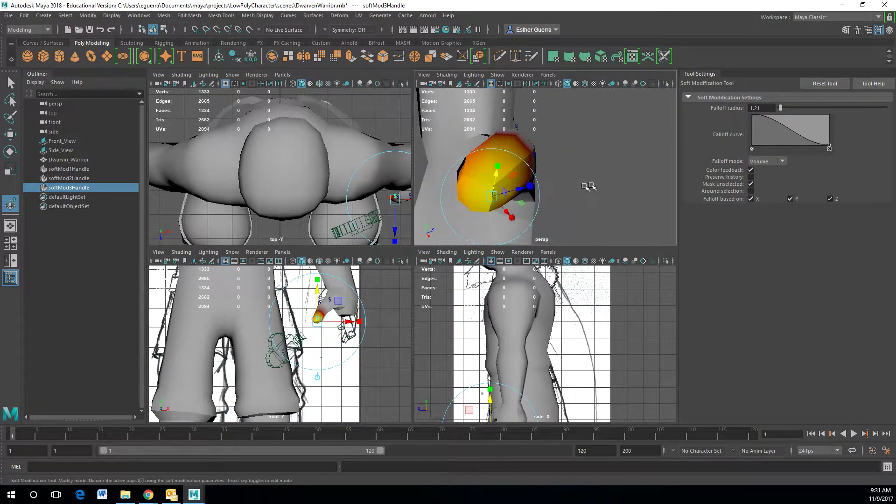
left_click(484, 199)
left_click_drag(483, 199, 523, 232, "alt")
left_click_drag(551, 198, 550, 198)
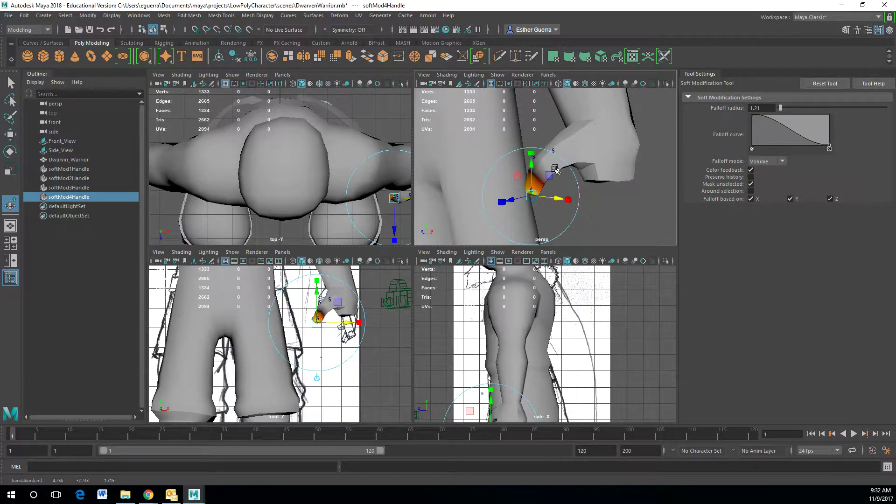
Place another soft modification where the thumb bends near its base and adjust it slightly along the vertical axis
left_click(552, 159)
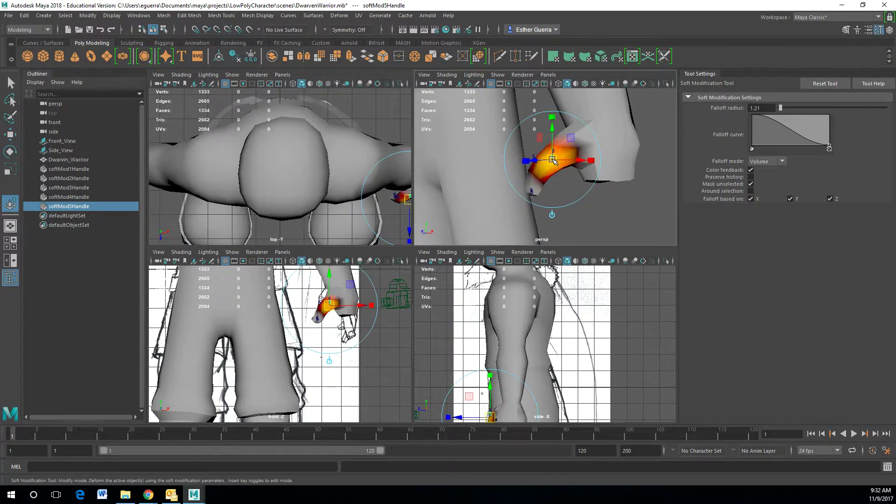
key("b")
left_click_drag(552, 160, 561, 161)
mouse_move(552, 128)
left_mouse_down()
mouse_move(552, 107)
mouse_move(552, 129)
left_mouse_up()
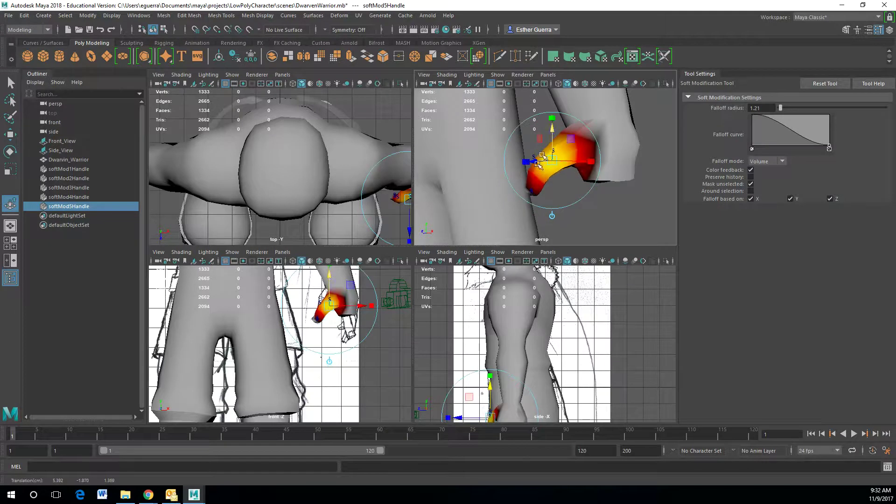
Place a soft modification at the thumb tip from the front and adjust its height
left_click(533, 188)
left_click_drag(523, 192, 531, 191)
mouse_move(544, 159)
left_mouse_down()
mouse_move(545, 169)
mouse_move(545, 161)
left_mouse_up()
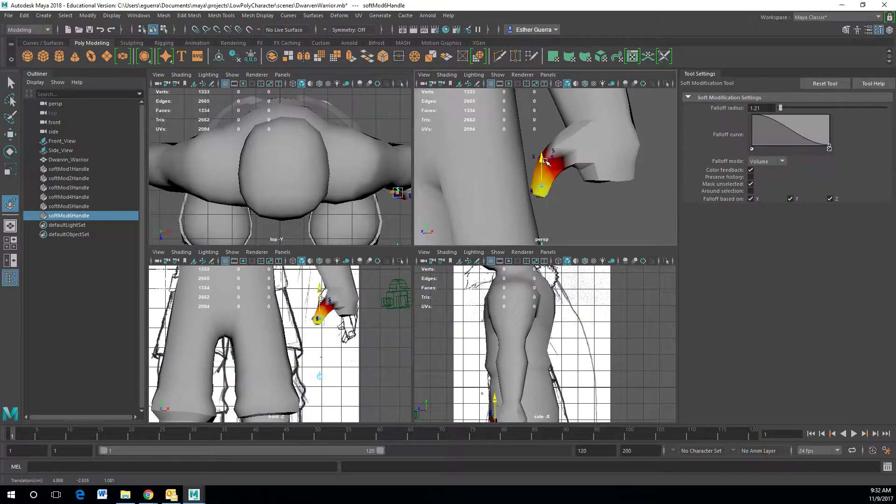
Add further soft modifications at the wrist, thumb base and thumb tip, shifting them to smooth the side profile
left_click(567, 129)
left_click_drag(569, 118, 644, 168)
left_click(556, 140)
left_click(517, 191)
left_click_drag(548, 202, 556, 183)
key("w")
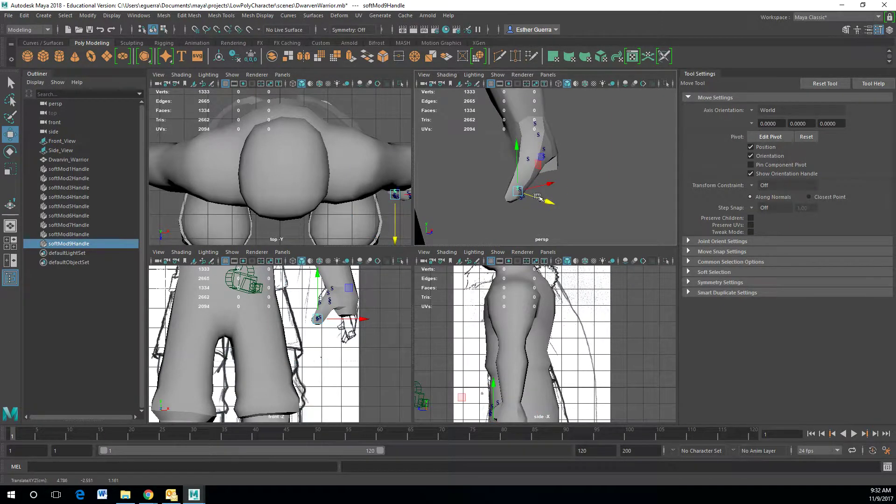
Reselect the warrior mesh, apply a soft modification with a 1.07 falloff radius to the thumb tip, and move and rotate it
left_click(516, 200)
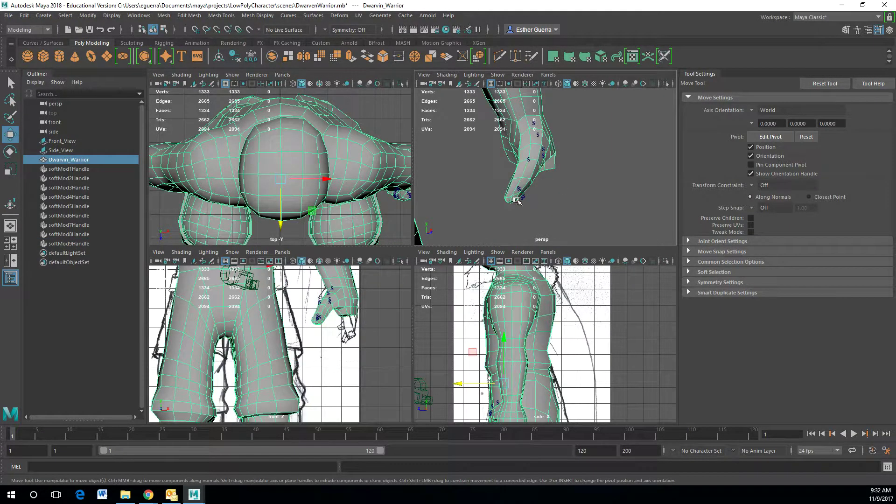
left_click(10, 204)
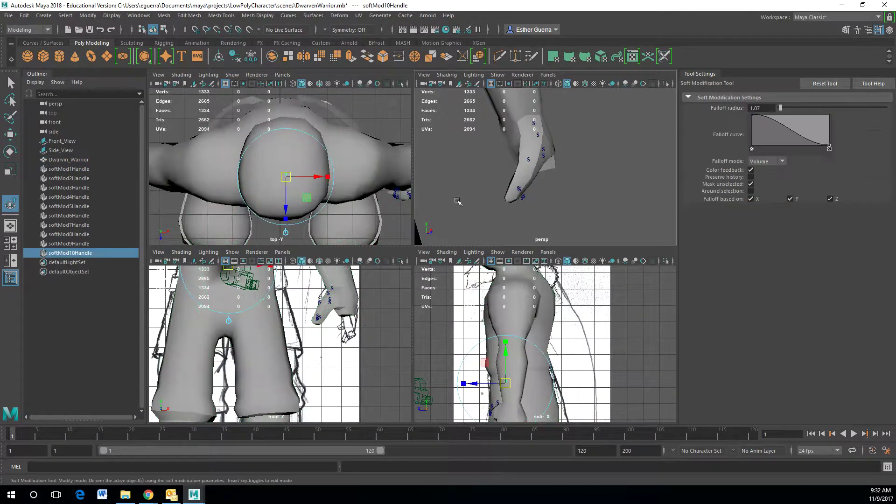
left_click(520, 194)
left_click_drag(519, 191, 525, 195)
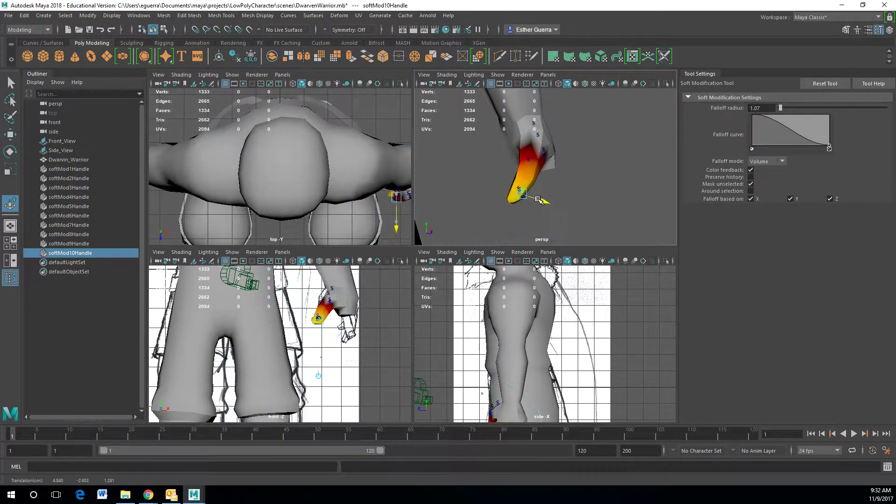
key("e")
left_click_drag(557, 180, 535, 193)
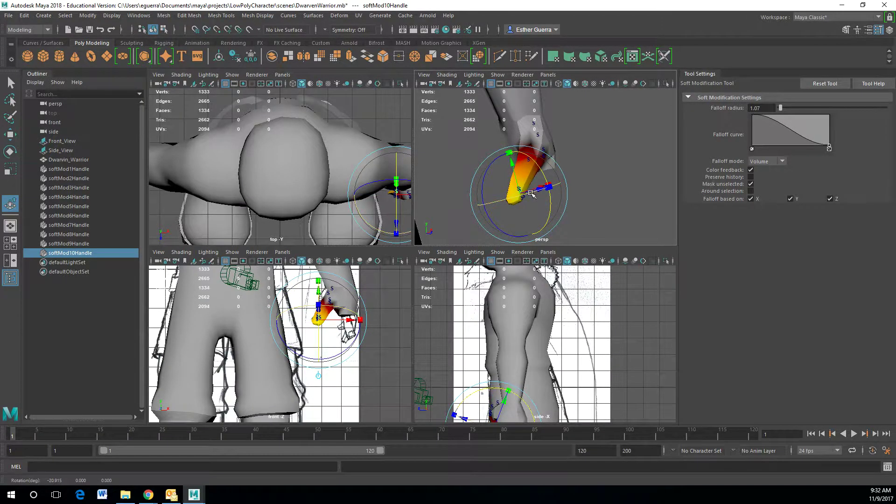
key("w")
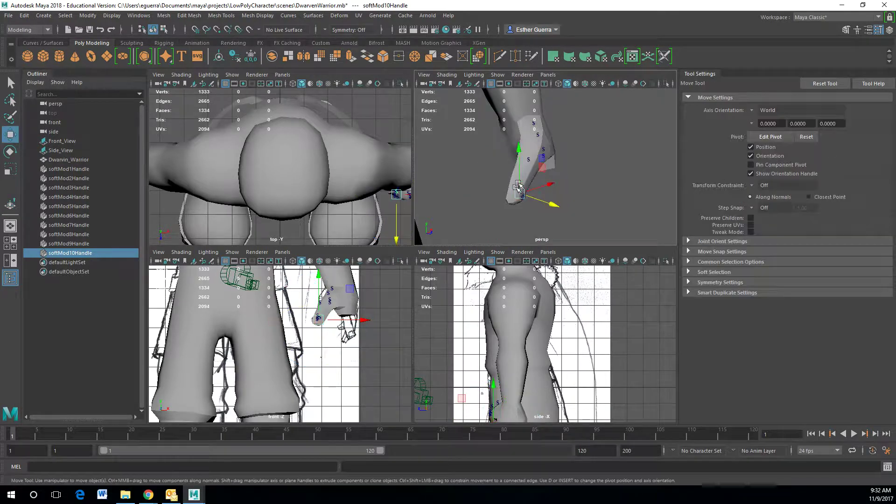
Select the warrior mesh and delete its construction history to bake in the soft modifications
left_click(518, 113)
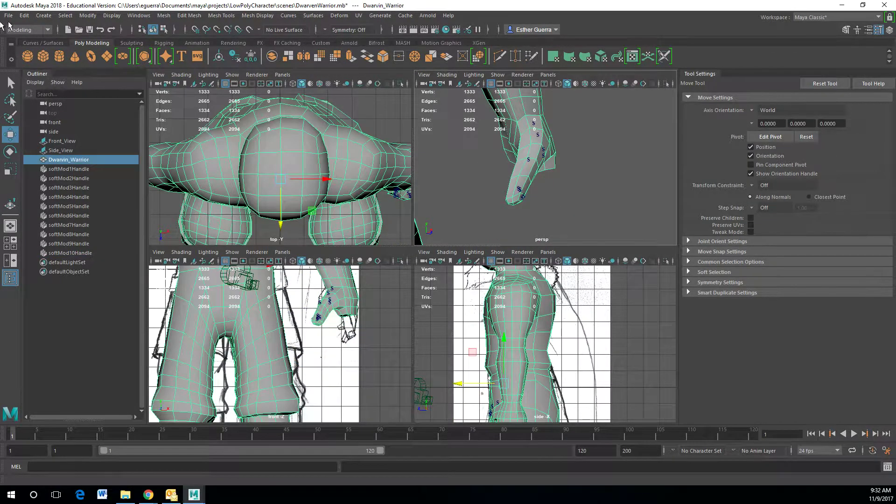
left_click(24, 16)
mouse_move(93, 125)
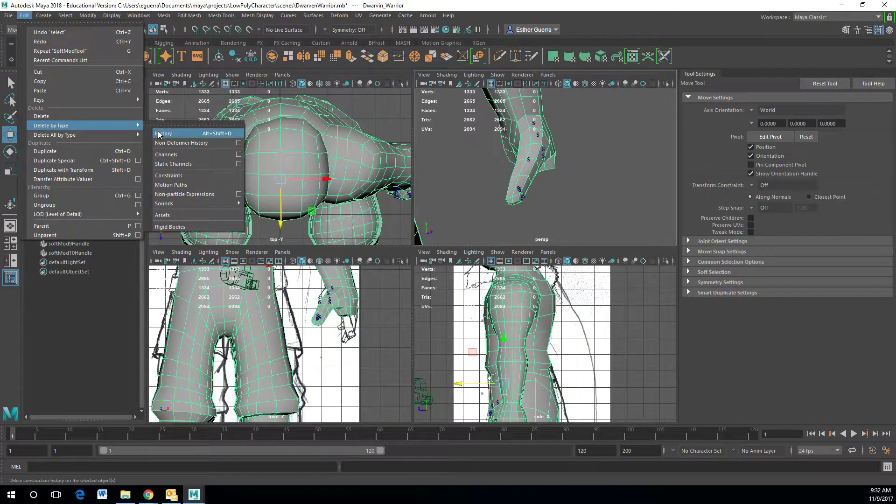
left_click(159, 134)
left_click_drag(536, 182, 494, 159, "alt")
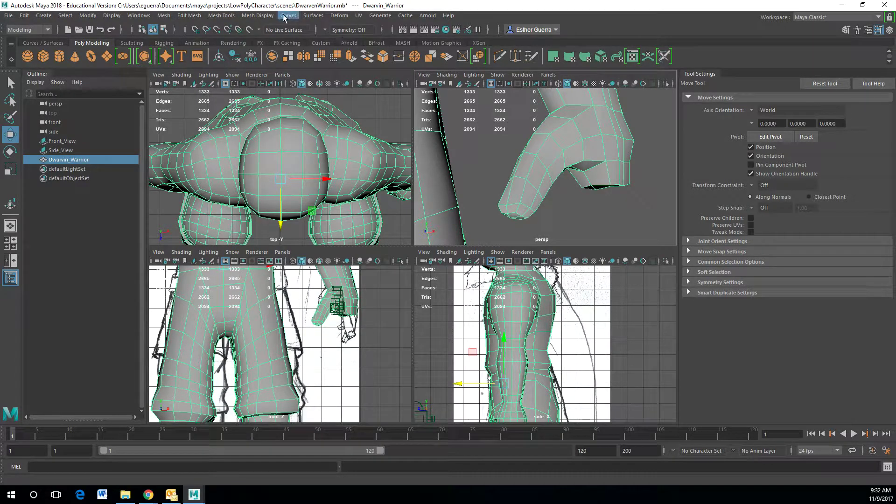
Activate the Sculpt Geometry Tool, set its operation to Pull, and brush over the thumb to add volume
left_click(313, 15)
mouse_move(403, 319)
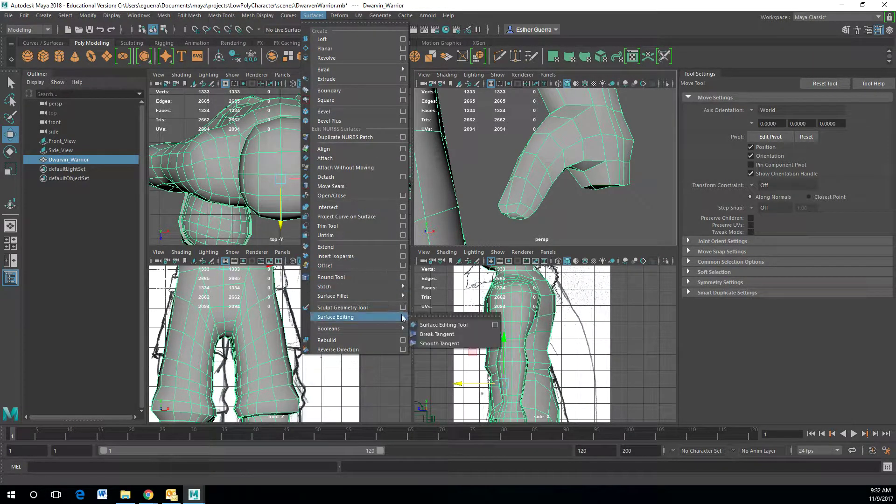
left_click(336, 307)
mouse_move(504, 190)
left_mouse_down("alt")
mouse_move(560, 202)
mouse_move(586, 192)
mouse_move(533, 173)
left_mouse_up("alt")
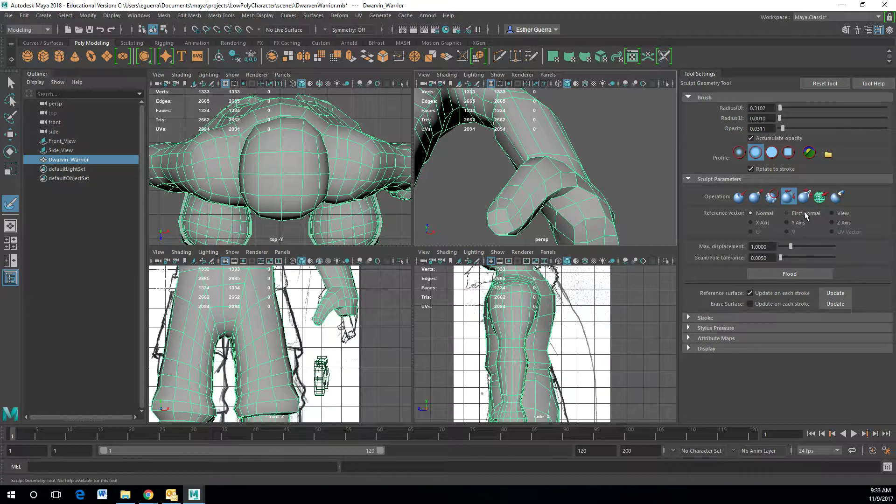
left_click(754, 198)
mouse_move(517, 207)
left_mouse_down("alt")
mouse_move(511, 183)
mouse_move(650, 254)
mouse_move(774, 182)
mouse_move(692, 182)
mouse_move(696, 192)
mouse_move(854, 209)
left_mouse_up("alt")
mouse_move(493, 151)
left_mouse_down()
mouse_move(481, 159)
mouse_move(471, 134)
mouse_move(452, 160)
mouse_move(348, 133)
left_mouse_up()
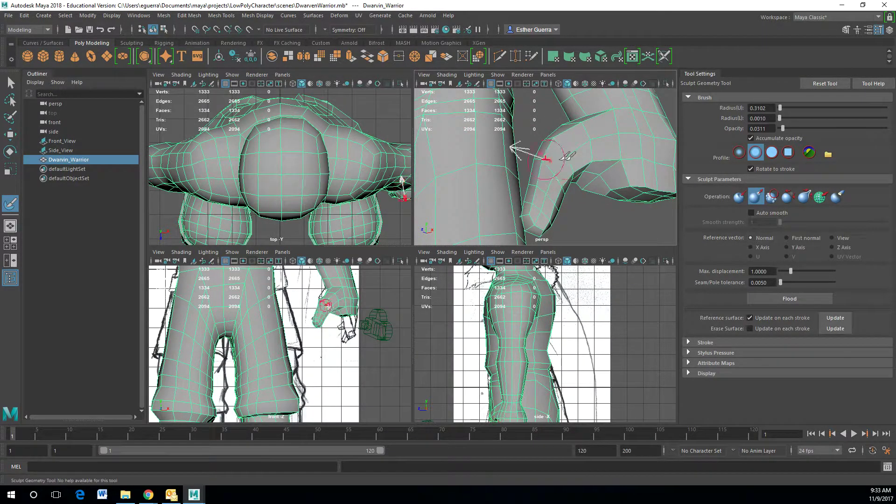
Switch the mesh to vertex mode, select three neighbouring vertices on the hand, and move them slightly with the Move tool
left_click_drag(623, 161, 590, 123, "alt")
left_click_drag(602, 138, 547, 150, "alt")
key("w")
right_click_drag(543, 157, 530, 156)
left_click(525, 142)
left_click(521, 164, "shift")
left_click(527, 178, "shift")
left_click_drag(506, 157, 499, 156)
Reposition further individual vertices along the side of the hand to even out its contour
left_click(553, 186)
left_click_drag(575, 152, 533, 157)
left_click(522, 177)
left_click(606, 183)
left_click_drag(583, 174, 573, 172)
Move individual vertices around the palm's open end, including its lower edge and corner, to round the outline
left_click(601, 193)
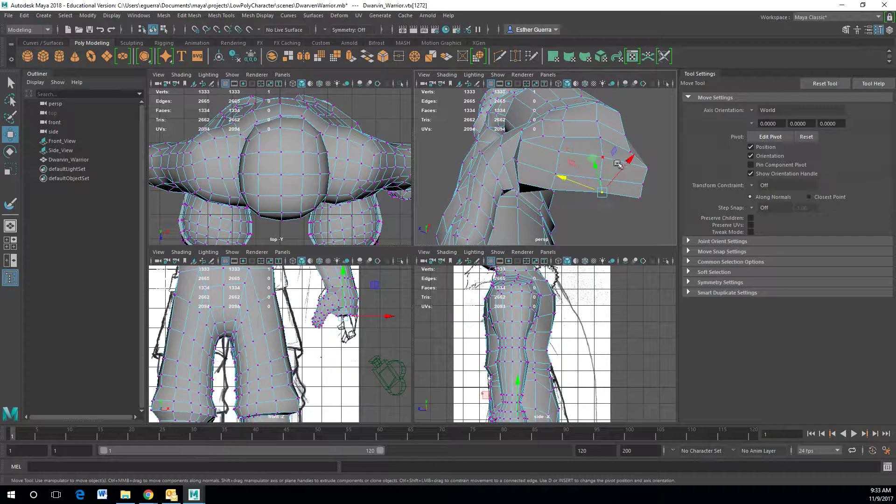
left_click_drag(630, 160, 653, 178)
left_click(642, 196)
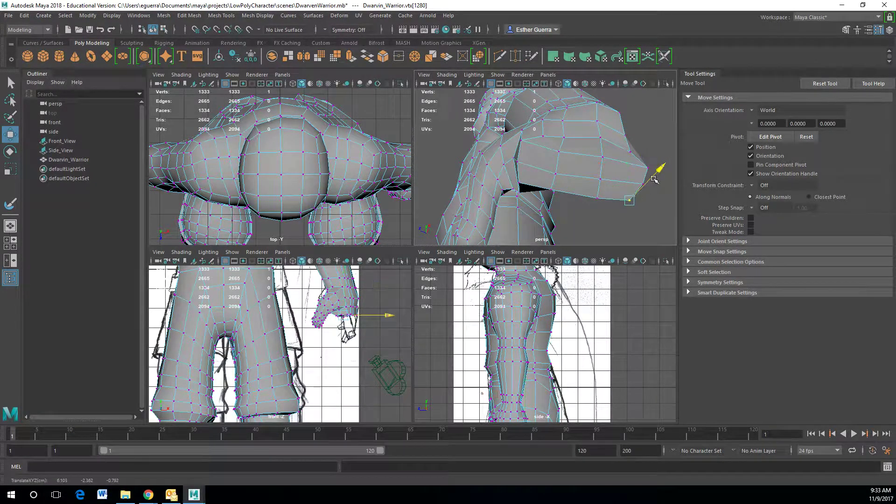
left_click(545, 135)
mouse_move(549, 128)
left_mouse_down()
mouse_move(528, 126)
mouse_move(571, 117)
mouse_move(550, 124)
left_mouse_up()
left_click(565, 138)
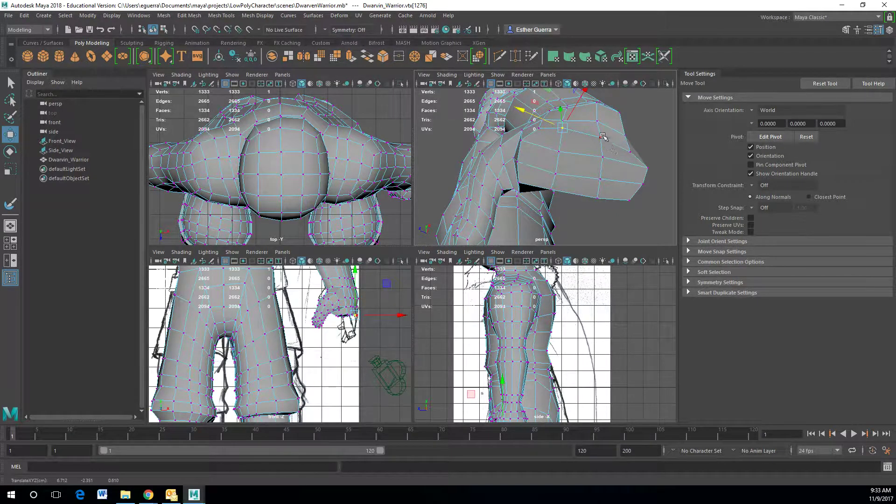
Move two vertices just above the palm's open end outward along the X axis to fill out the hand
left_click_drag(607, 151, 608, 171, "alt")
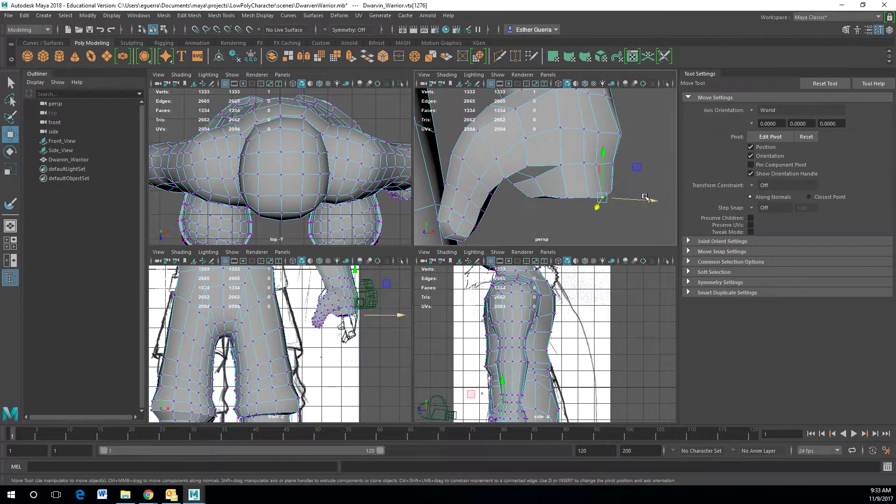
left_click(584, 163)
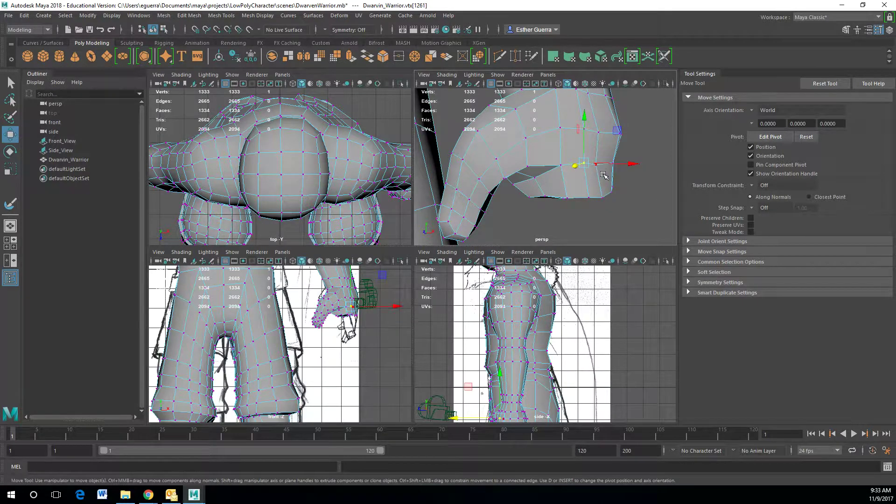
left_click_drag(628, 168, 638, 167)
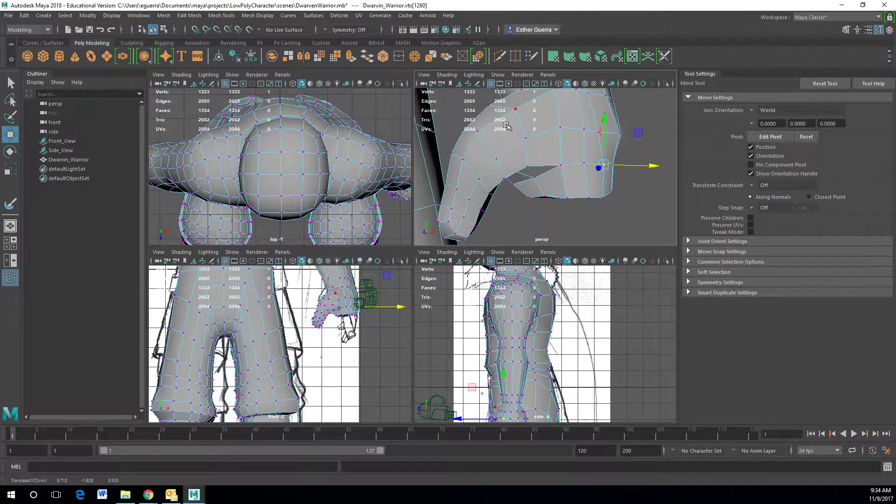
left_click_drag(490, 171, 531, 192, "alt")
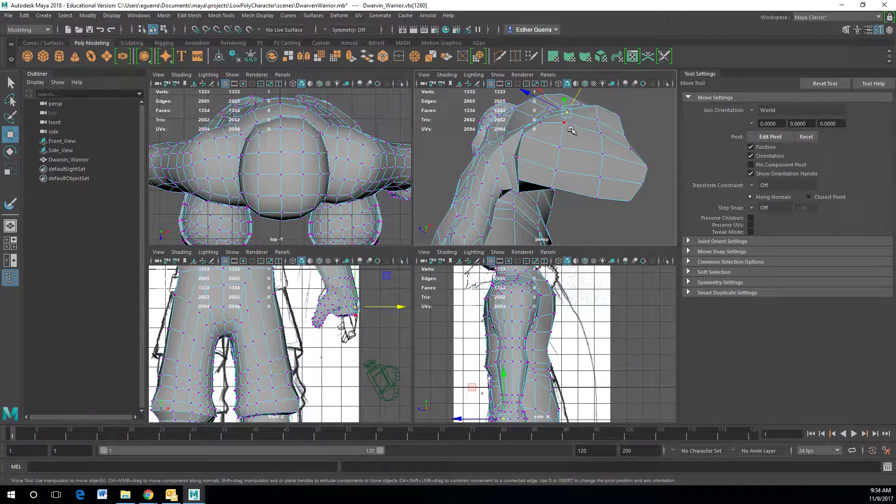
left_click_drag(584, 168, 566, 234, "alt")
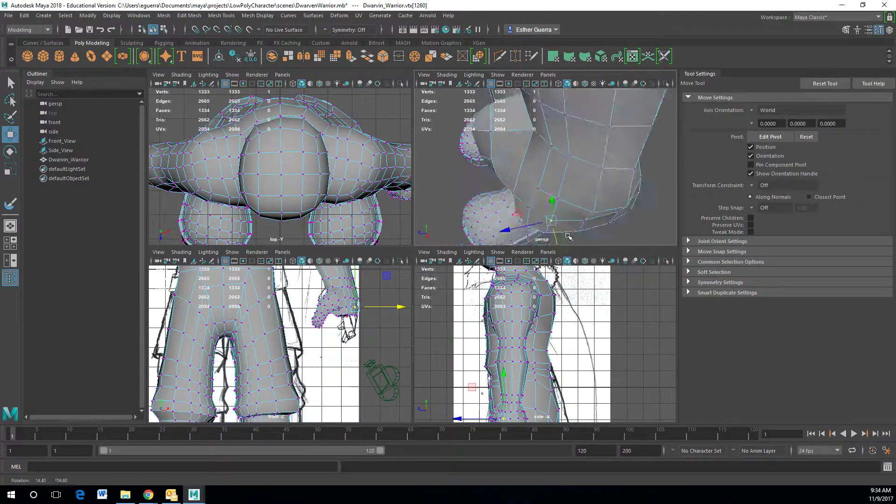
Try to insert an edge loop through the palm's open end with Insert Edge Loop, and undo it
scroll(571, 205, "down", 5)
scroll(565, 188, "up", 6)
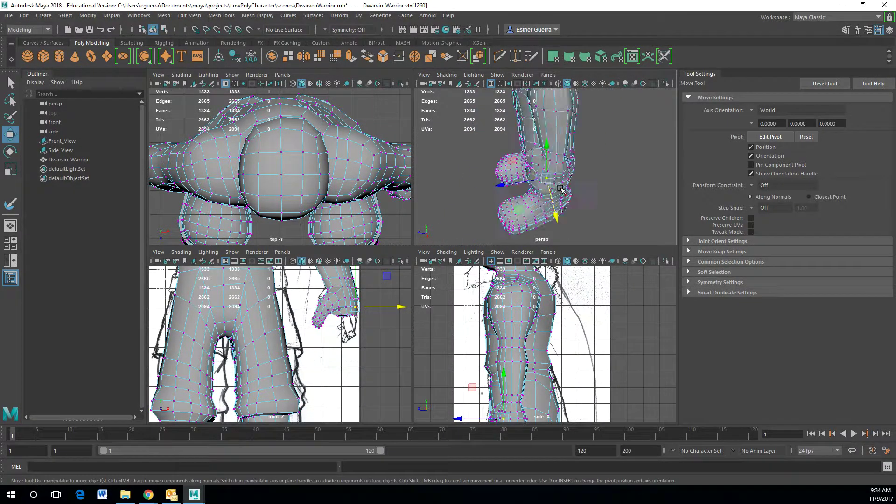
left_click_drag(567, 211, 555, 111, "alt")
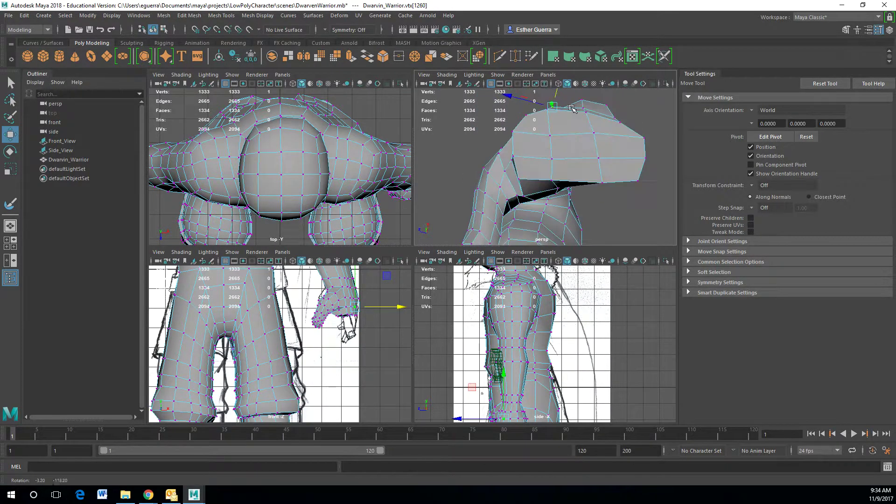
left_click_drag(569, 154, 564, 157, "alt")
left_click_drag(614, 179, 607, 96, "alt")
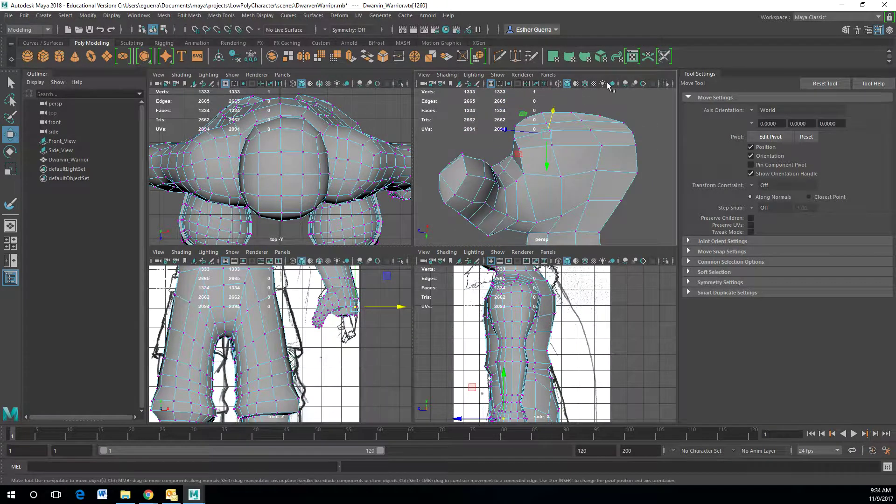
left_click_drag(610, 137, 625, 192, "alt")
left_click_drag(632, 160, 626, 144, "alt")
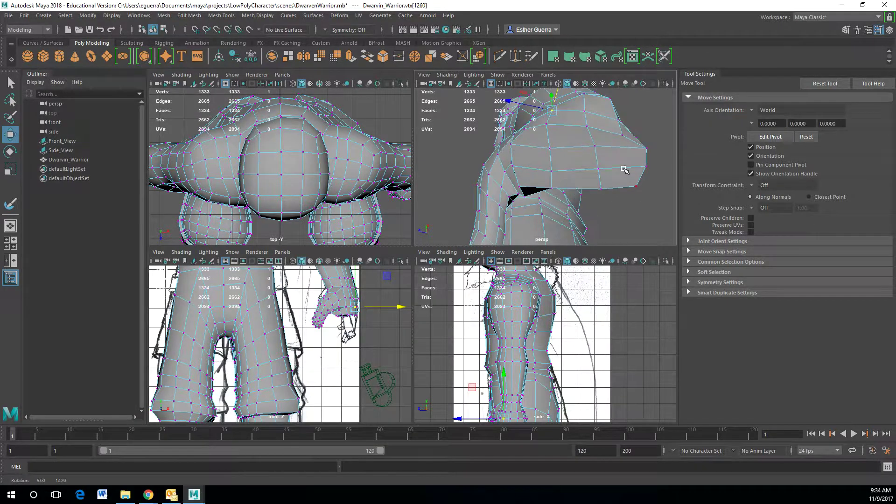
mouse_move(612, 144)
right_mouse_down()
mouse_move(623, 137)
mouse_move(613, 148)
right_mouse_up()
left_click_drag(614, 134, 614, 136)
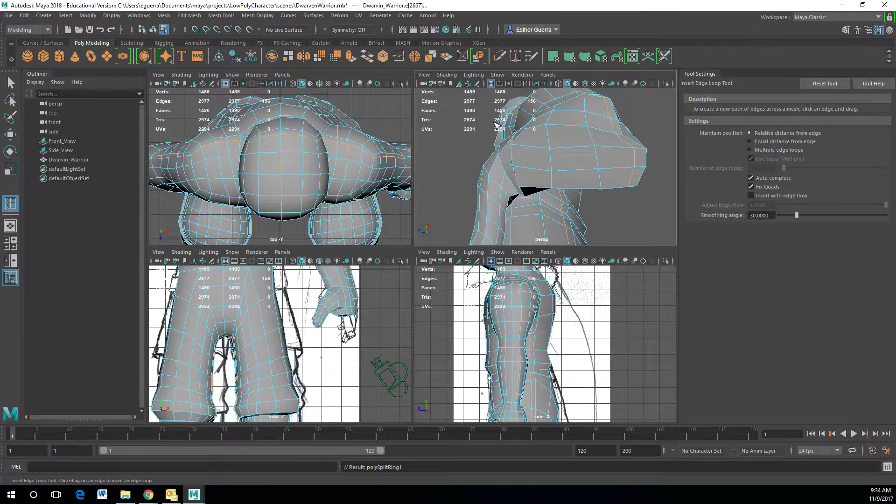
key("ctrl+z")
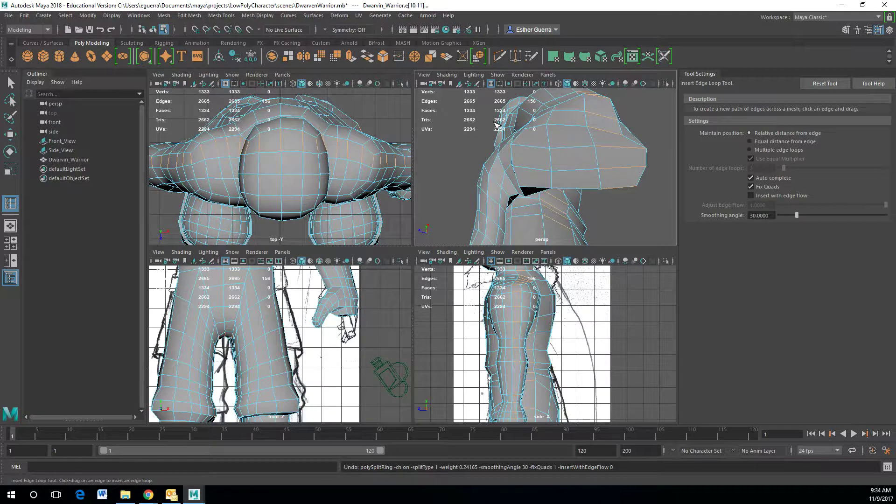
key("w")
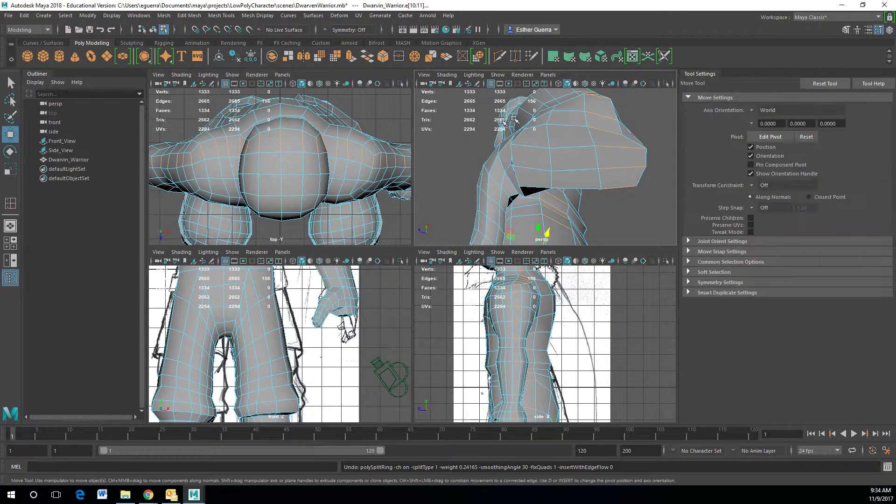
Use Multi-Cut to add an edge path from a rim vertex across the palm's end face to a vertex on the adjoining side
right_click_drag(628, 146, 655, 133)
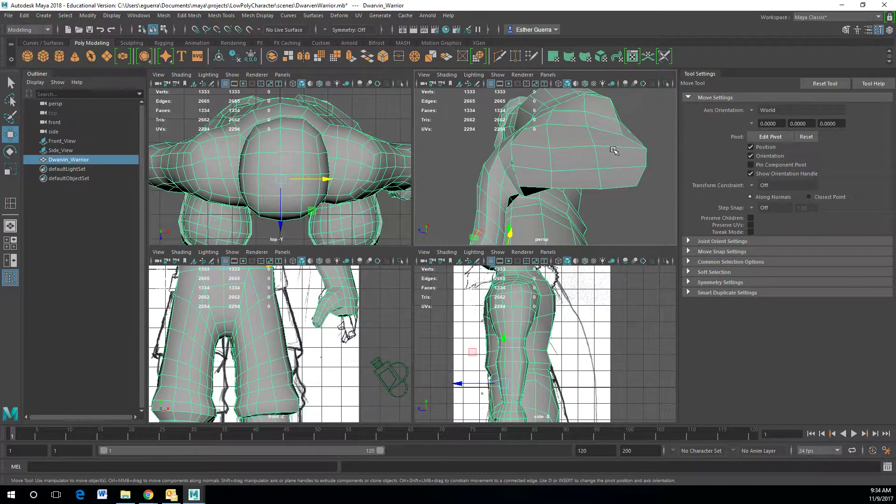
left_click_drag(634, 148, 620, 133, "alt")
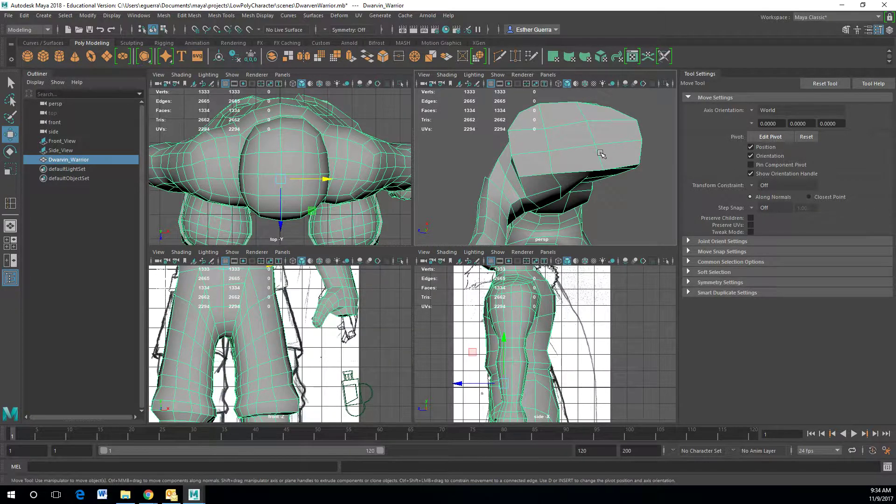
left_click_drag(590, 165, 567, 112, "alt")
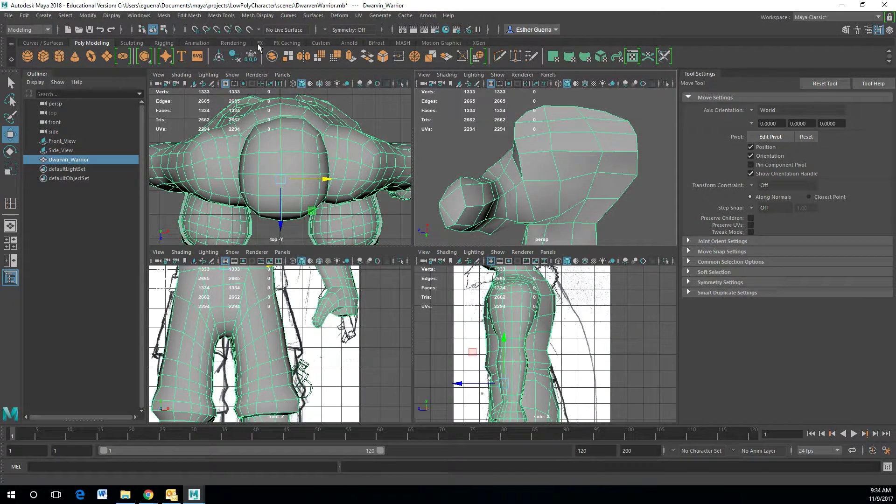
left_click(265, 16)
mouse_move(262, 18)
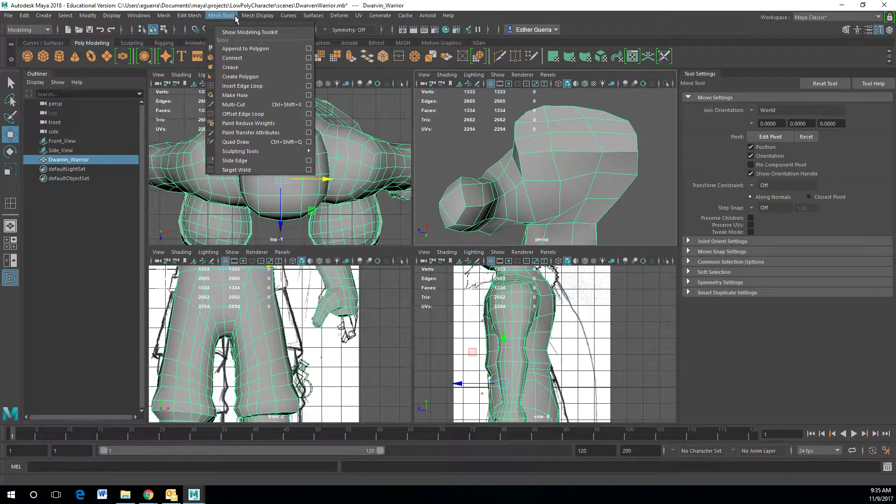
left_click(233, 104)
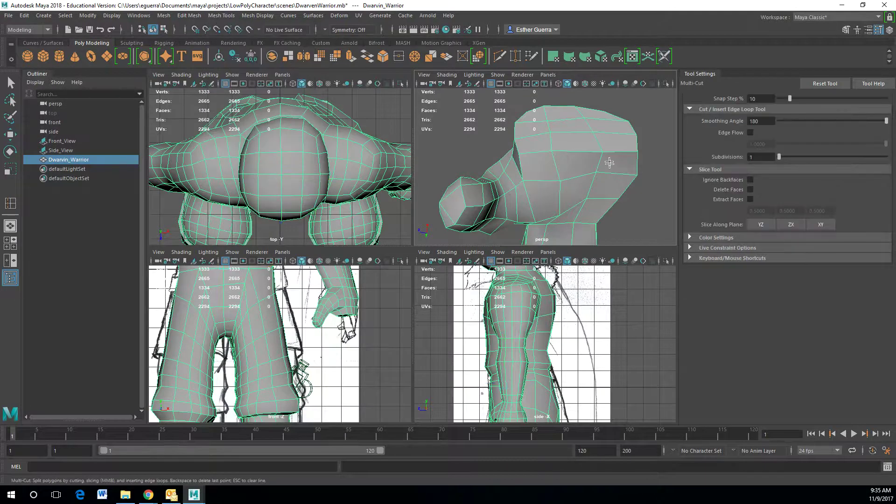
left_click_drag(560, 168, 590, 176, "alt")
left_click_drag(559, 108, 563, 138, "alt")
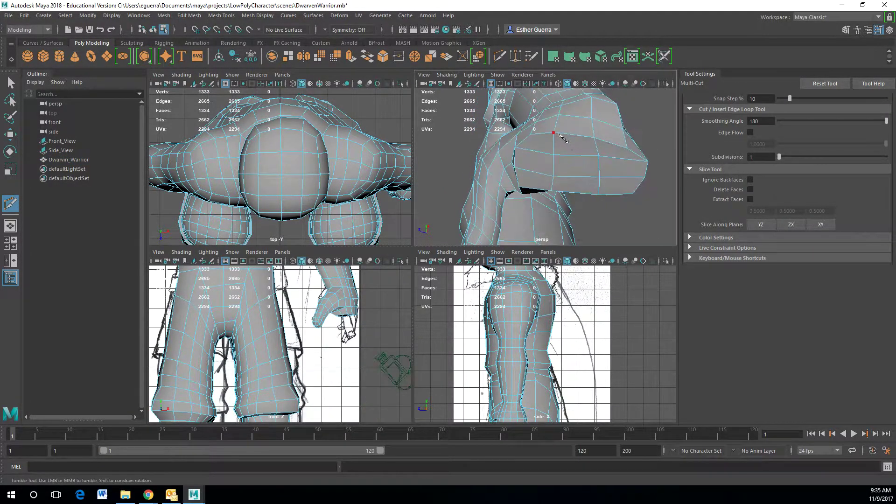
left_click(555, 134)
left_click(561, 178)
left_click_drag(561, 178, 563, 142, "alt")
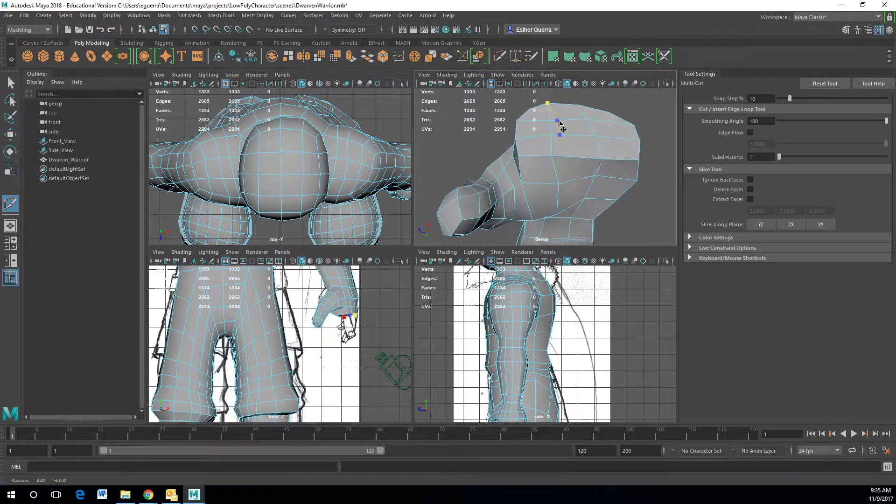
left_click(557, 155)
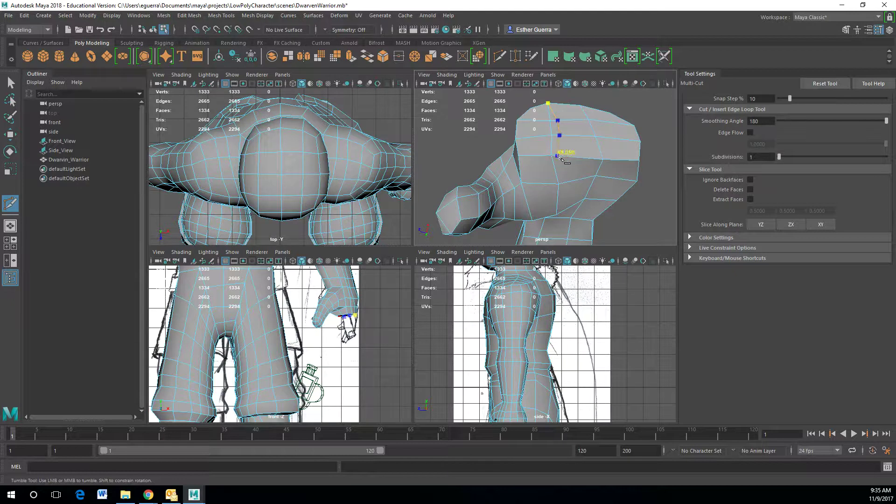
left_click(558, 184)
key("Return")
Cut a second edge path from the next rim vertex across the palm's end face to the adjoining side of the hand
left_click_drag(566, 200, 575, 214, "alt")
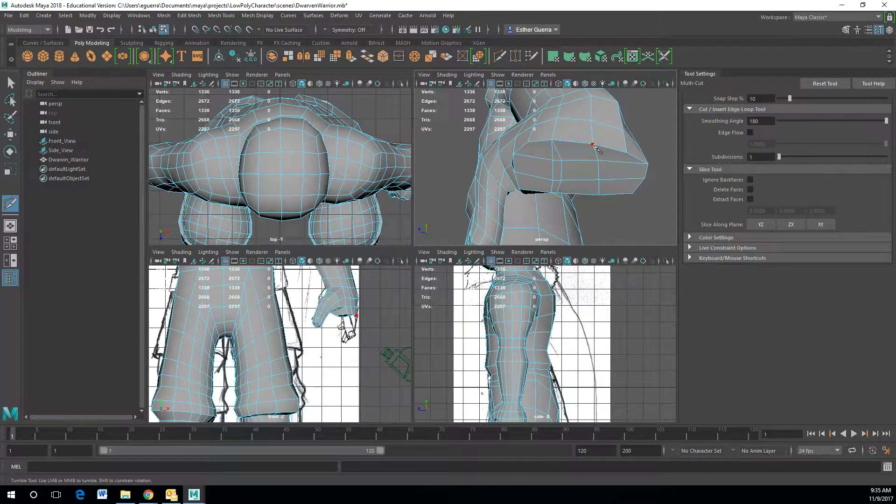
left_click(593, 144)
left_click(593, 160)
left_click(590, 179)
left_click(594, 195)
mouse_move(598, 175)
left_mouse_down("alt")
mouse_move(578, 173)
mouse_move(600, 180)
left_mouse_up("alt")
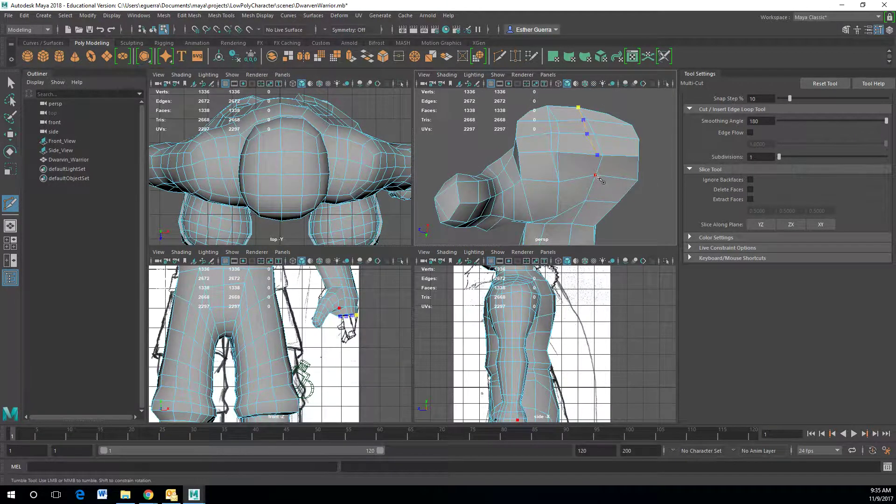
right_click(644, 199)
Cut a third edge path near the outer edge of the palm's end face and continue it along the hand toward the wrist
left_click_drag(621, 137, 621, 151, "alt")
left_click(621, 122)
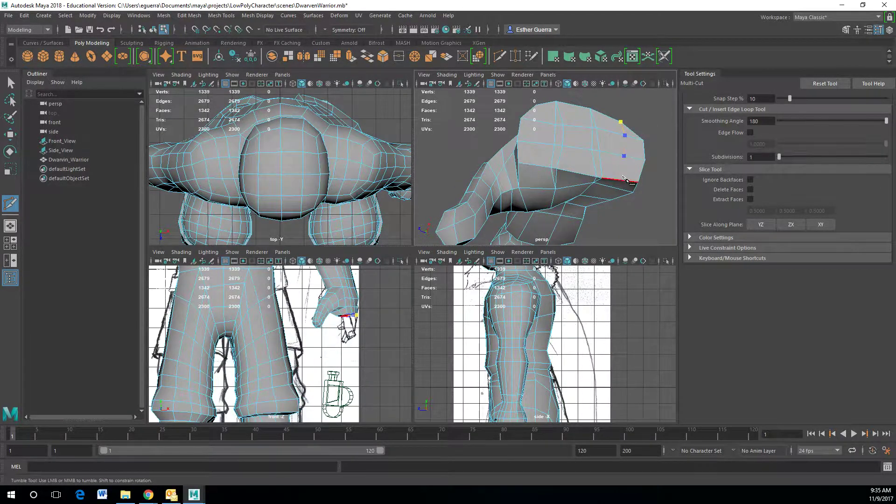
left_click_drag(622, 181, 621, 188, "alt")
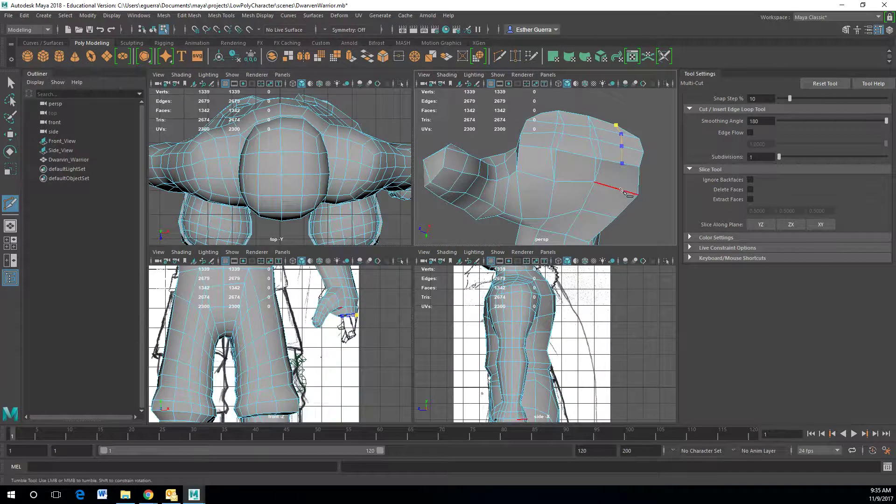
left_click(621, 190)
left_click(616, 219)
left_click(604, 215)
left_click(590, 243)
right_click(591, 244)
left_click(620, 190)
left_click_drag(627, 198, 496, 232, "alt")
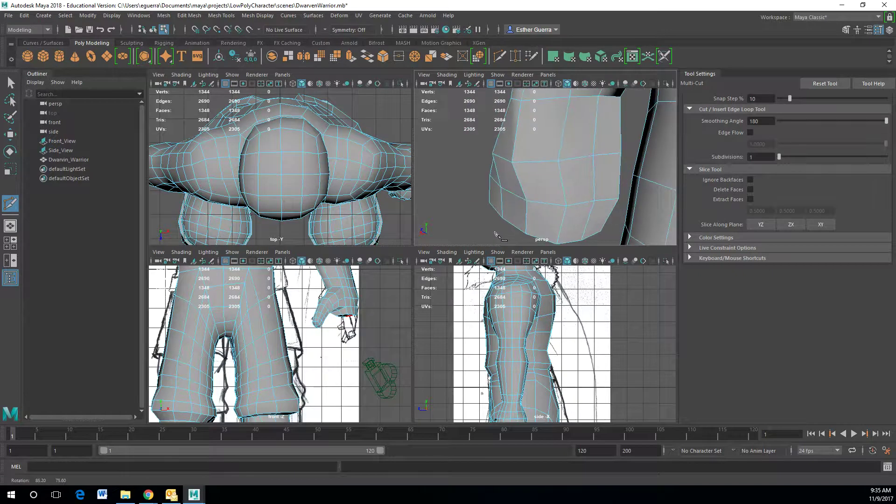
Switch the mesh to vertex mode and adjust two neighbouring vertices on the side of the hand with the Move tool
key("w")
right_click_drag(489, 154, 514, 162)
left_click(494, 154)
left_click(514, 162, "shift")
left_click_drag(479, 163, 599, 166)
Return the mesh to object mode and clear the selection to review the hand's overall shape
scroll(599, 167, "down", 5)
right_click_drag(560, 163, 596, 131)
left_click(595, 131)
left_click_drag(553, 167, 616, 166, "alt")
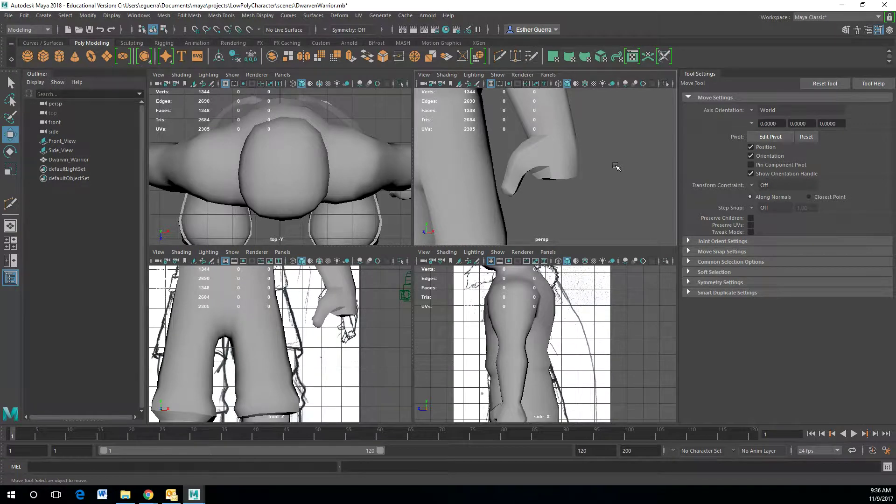